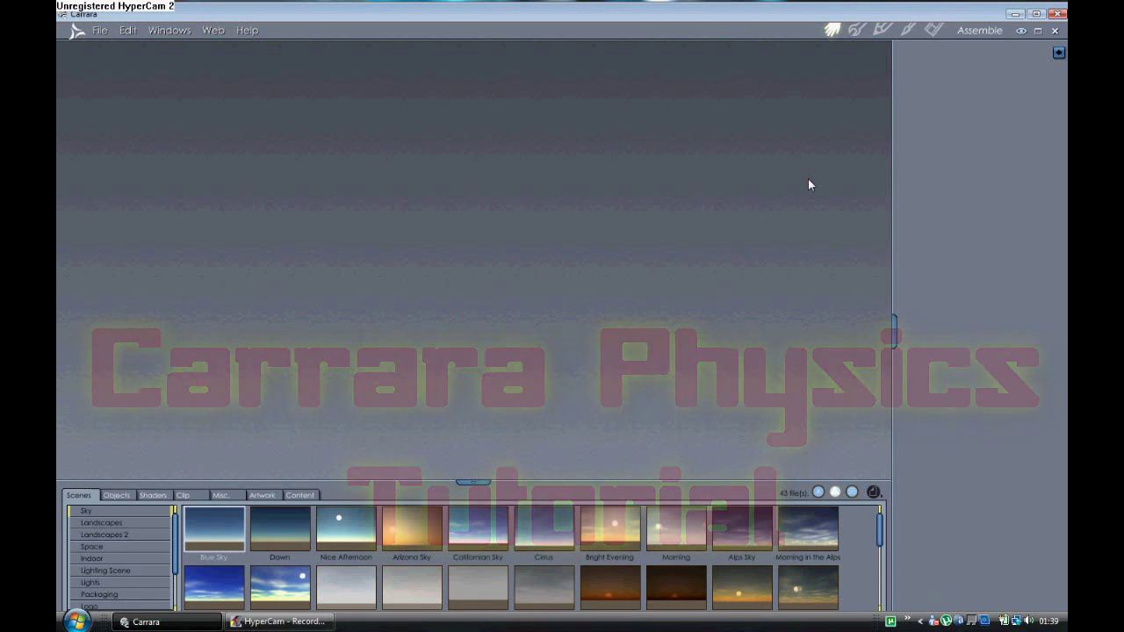
Step: Create a new medium-size empty scene and insert an infinite plane as the ground
{"action": "left_click", "coordinate": [101, 34]}
{"action": "left_click", "coordinate": [110, 49]}
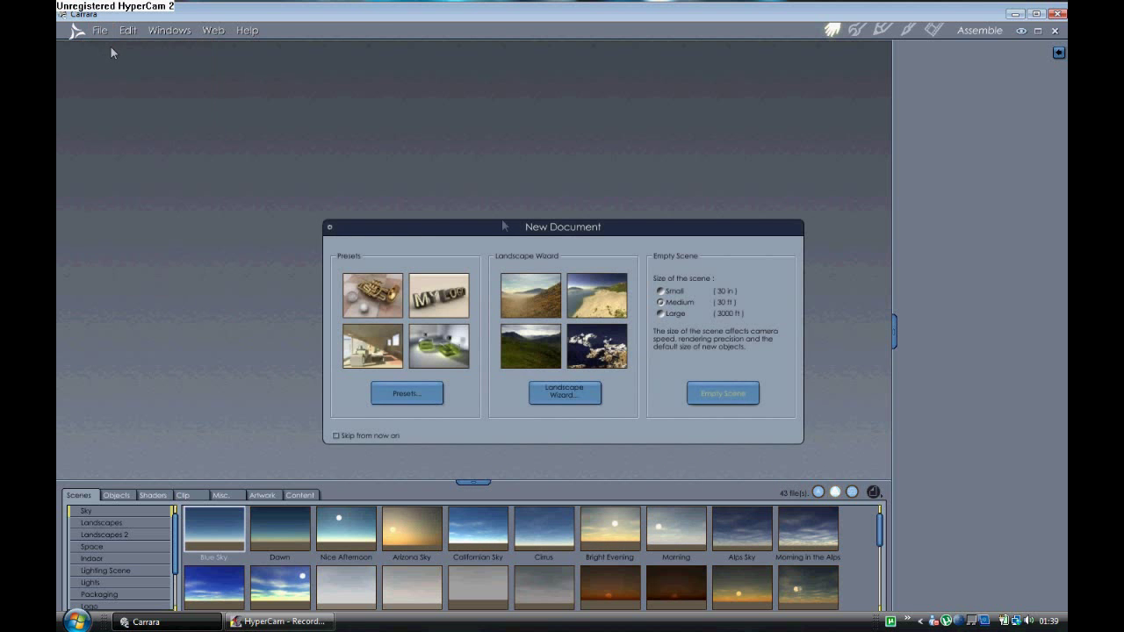
{"action": "left_click", "coordinate": [724, 394]}
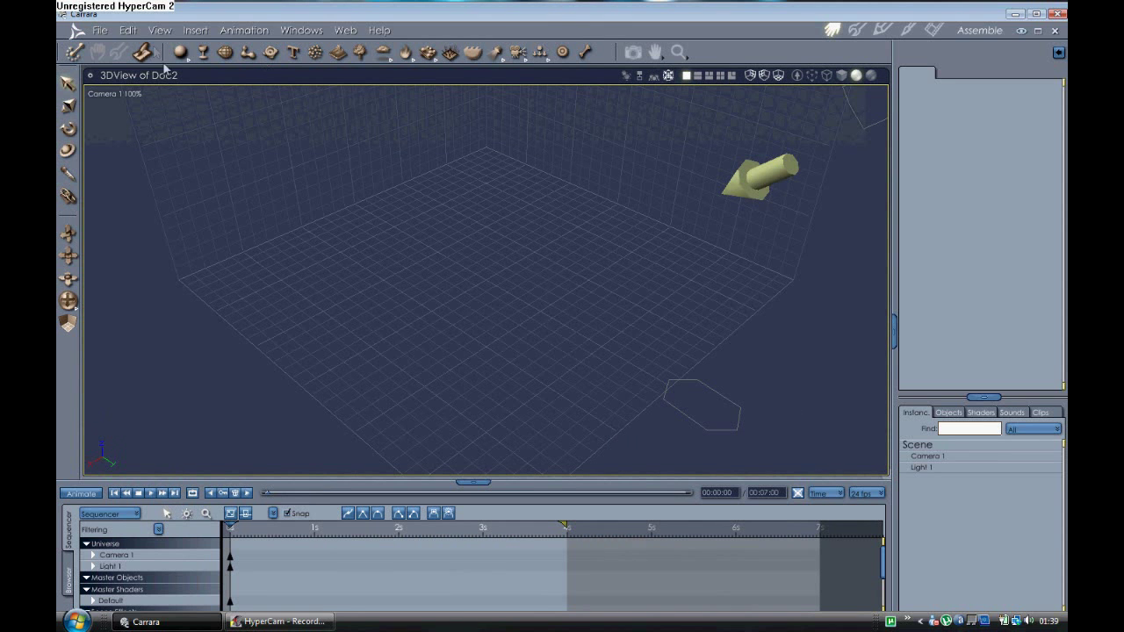
{"action": "left_click_drag", "start_coordinate": [180, 52], "coordinate": [180, 206]}
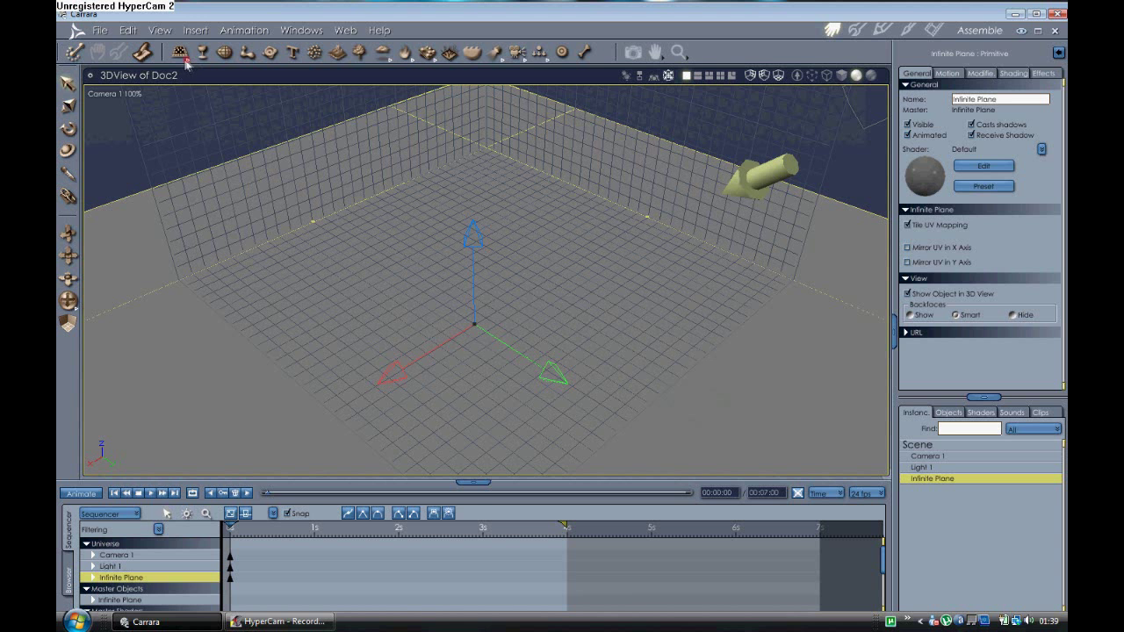
Step: Insert a sphere and raise it above the infinite plane to a Z height of about 6 ft
{"action": "left_click_drag", "start_coordinate": [185, 62], "coordinate": [181, 74]}
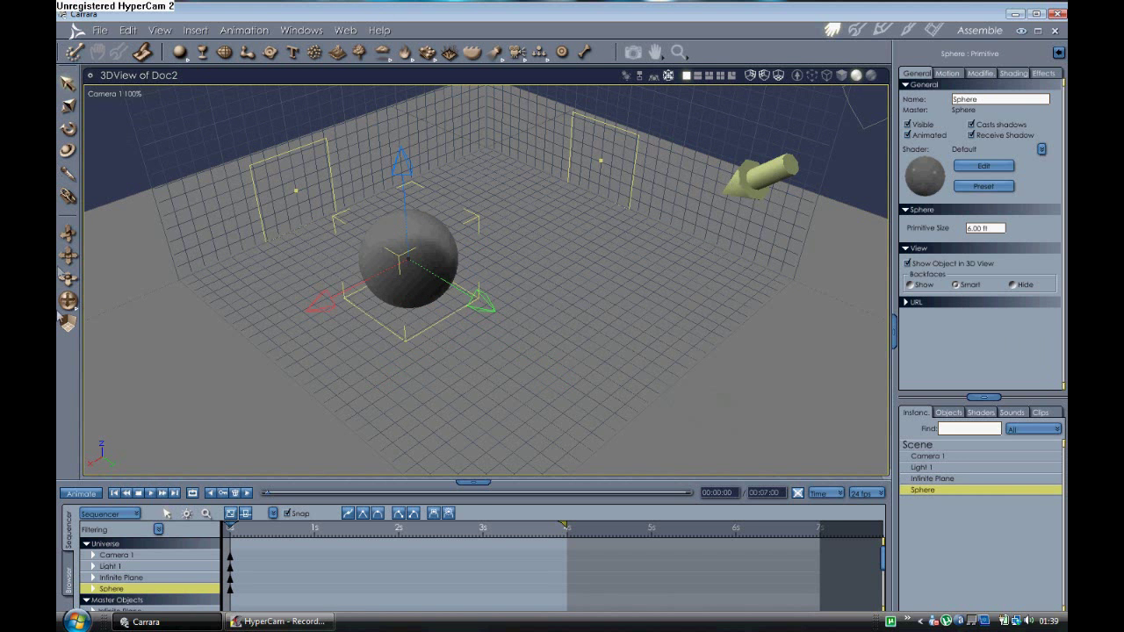
{"action": "left_click_drag", "start_coordinate": [63, 276], "coordinate": [182, 155]}
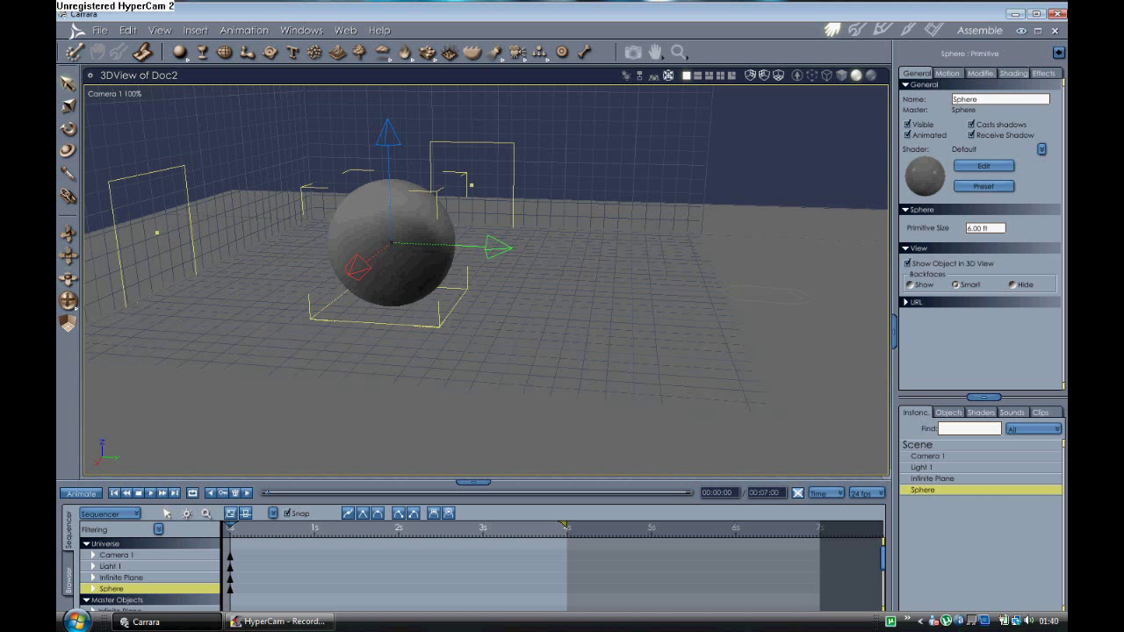
{"action": "left_click_drag", "start_coordinate": [389, 207], "coordinate": [415, 147]}
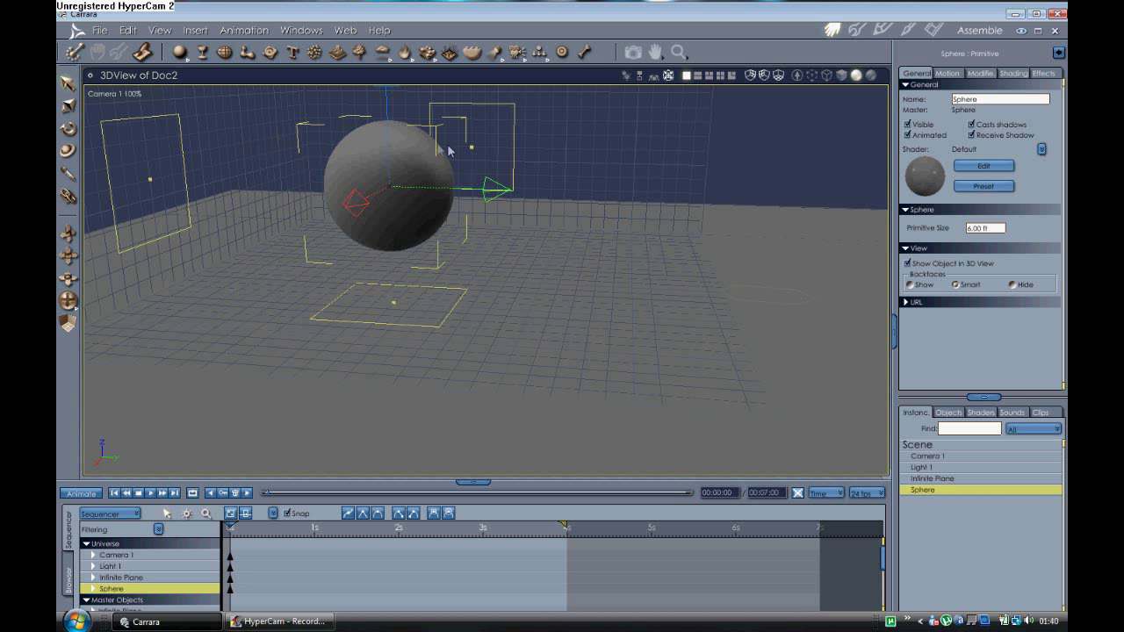
Step: Change the sphere's motion method to Physics, accepting the animation conversion at 50% quality
{"action": "left_click", "coordinate": [948, 74]}
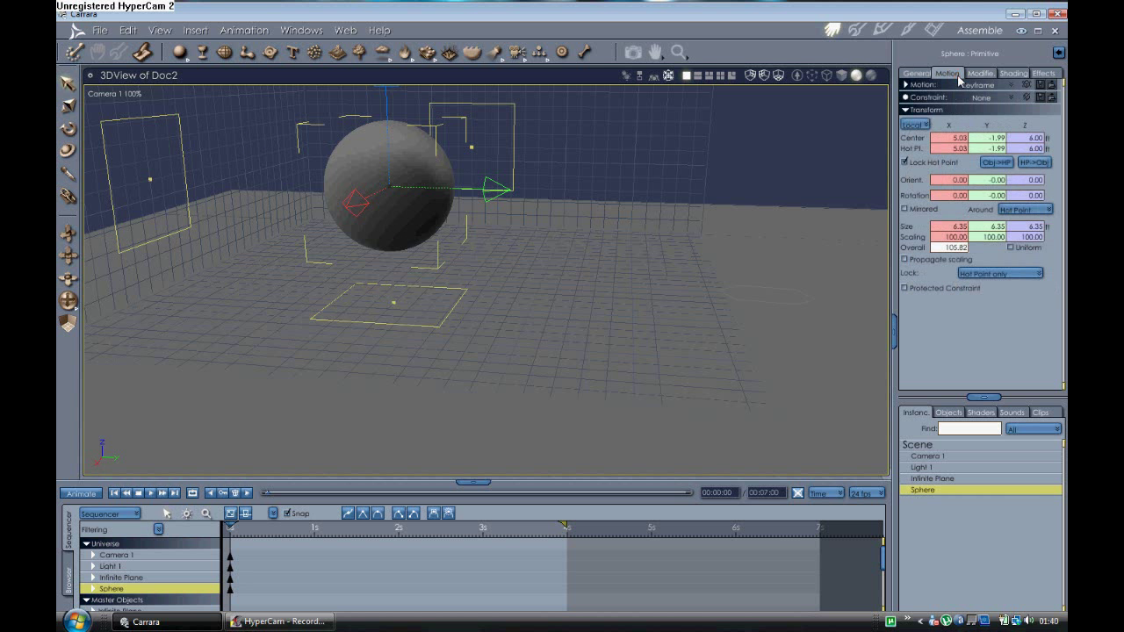
{"action": "left_click", "coordinate": [1010, 86]}
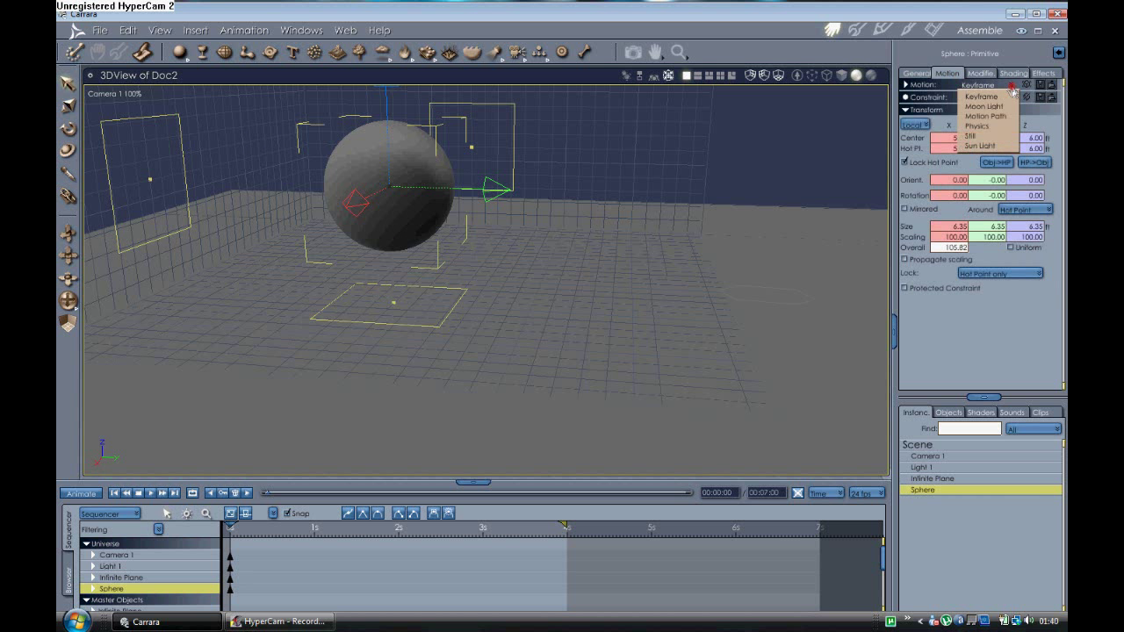
{"action": "left_click", "coordinate": [986, 130]}
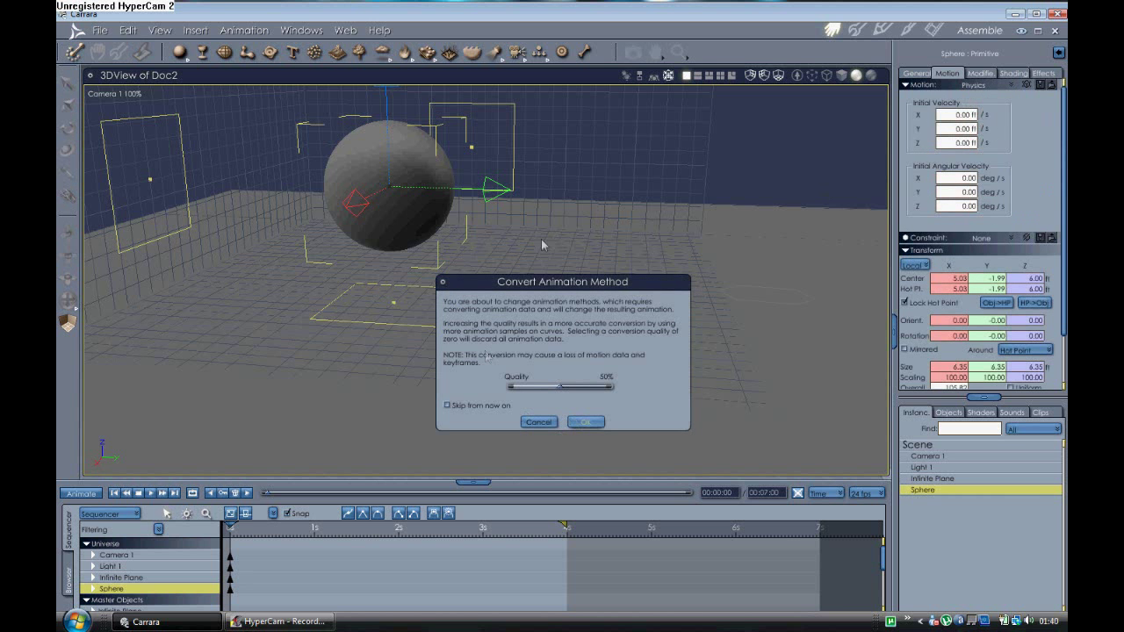
{"action": "left_click", "coordinate": [586, 423]}
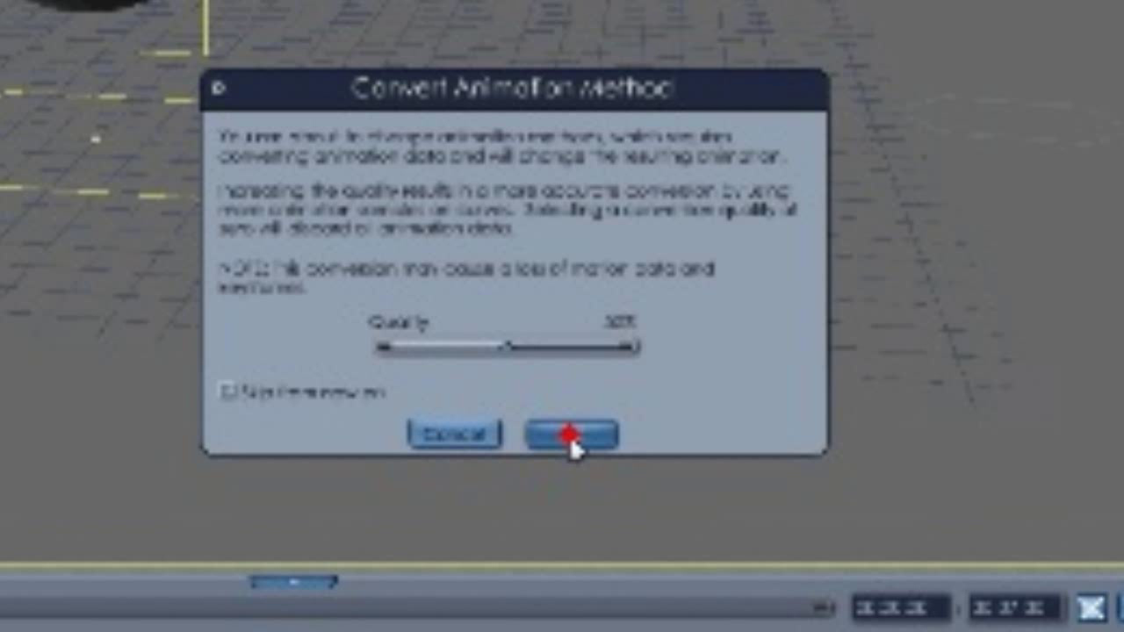
{"action": "left_click", "coordinate": [569, 436]}
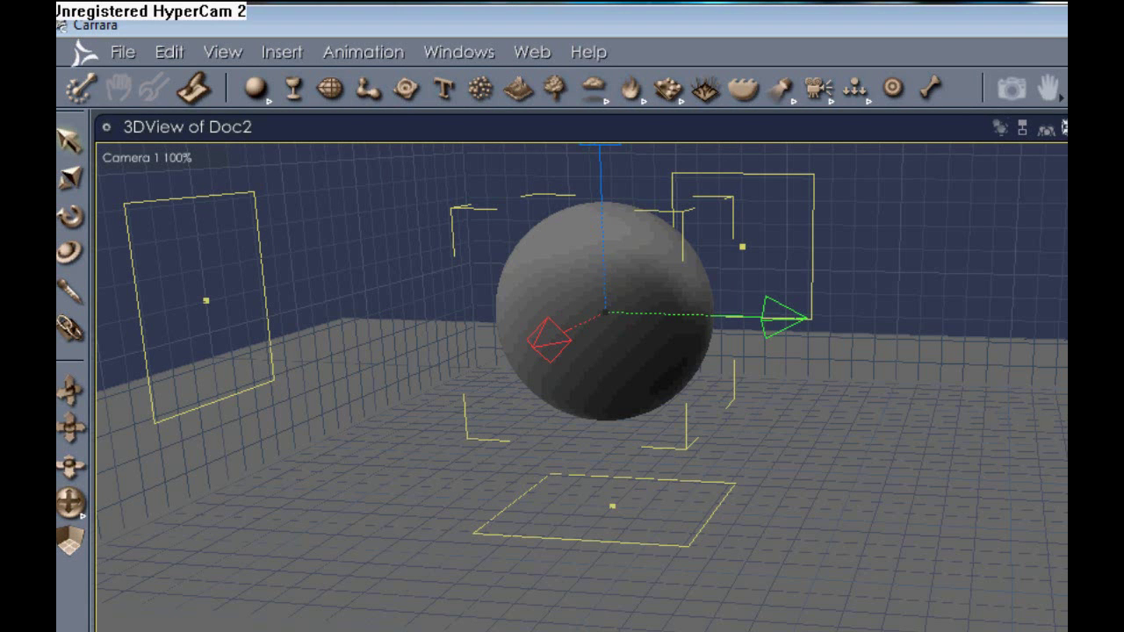
Step: Play the sphere's physics animation and rewind to the first frame
{"action": "left_click", "coordinate": [85, 91]}
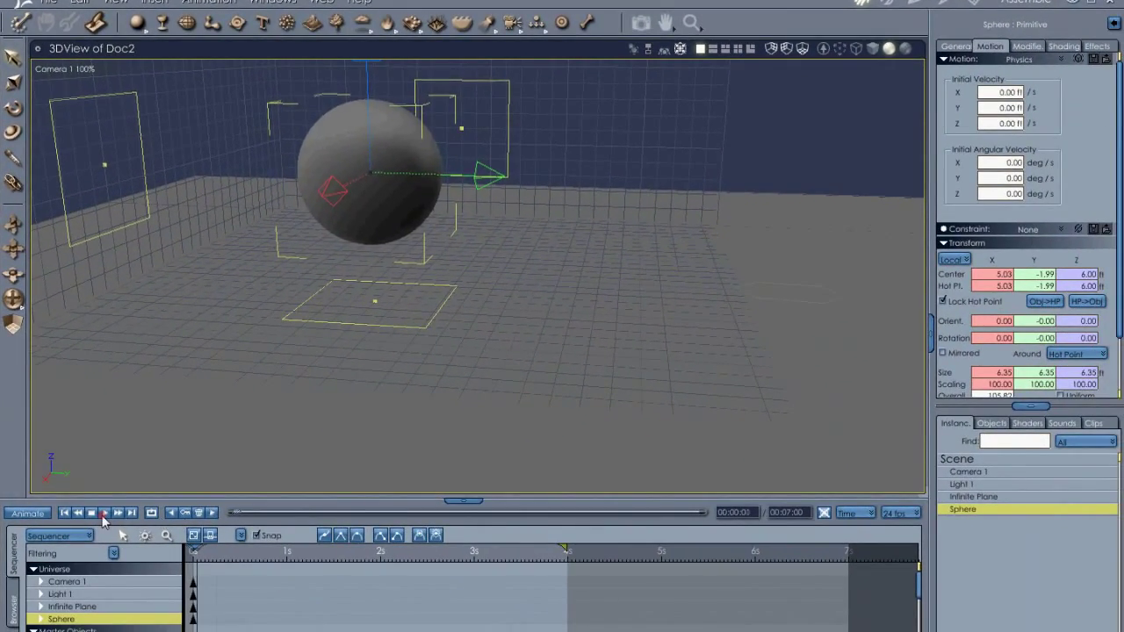
{"action": "left_click", "coordinate": [116, 550]}
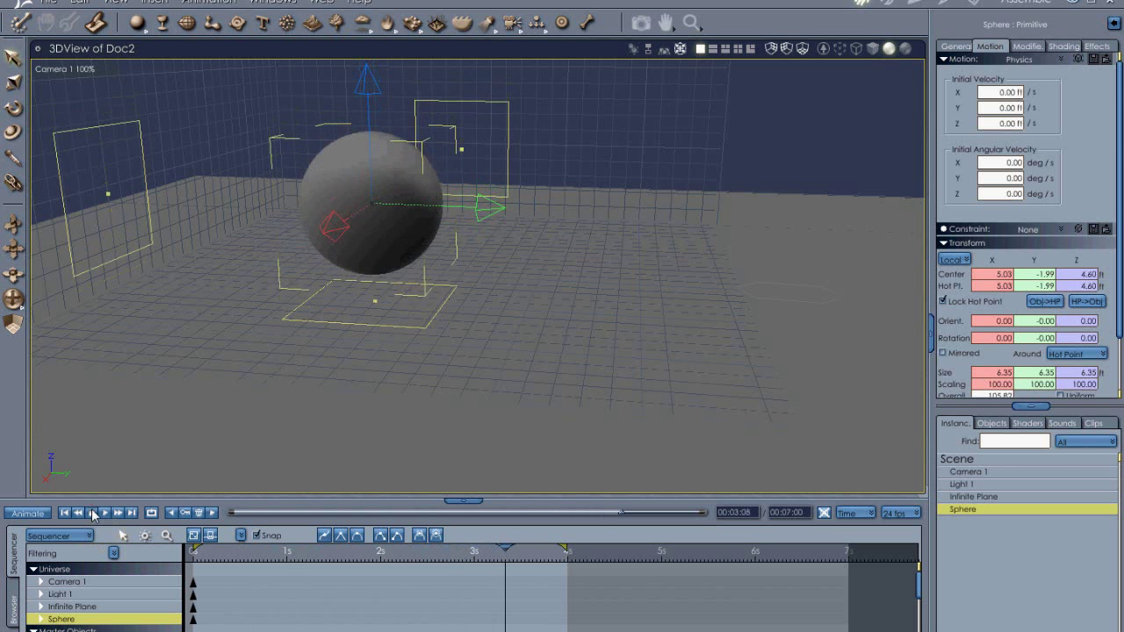
{"action": "left_click", "coordinate": [62, 515]}
Step: Set the animation frame rate to 30 fps, replay the sphere's motion and return to the start
{"action": "left_click", "coordinate": [894, 513]}
{"action": "left_click", "coordinate": [900, 476]}
{"action": "left_click", "coordinate": [105, 513]}
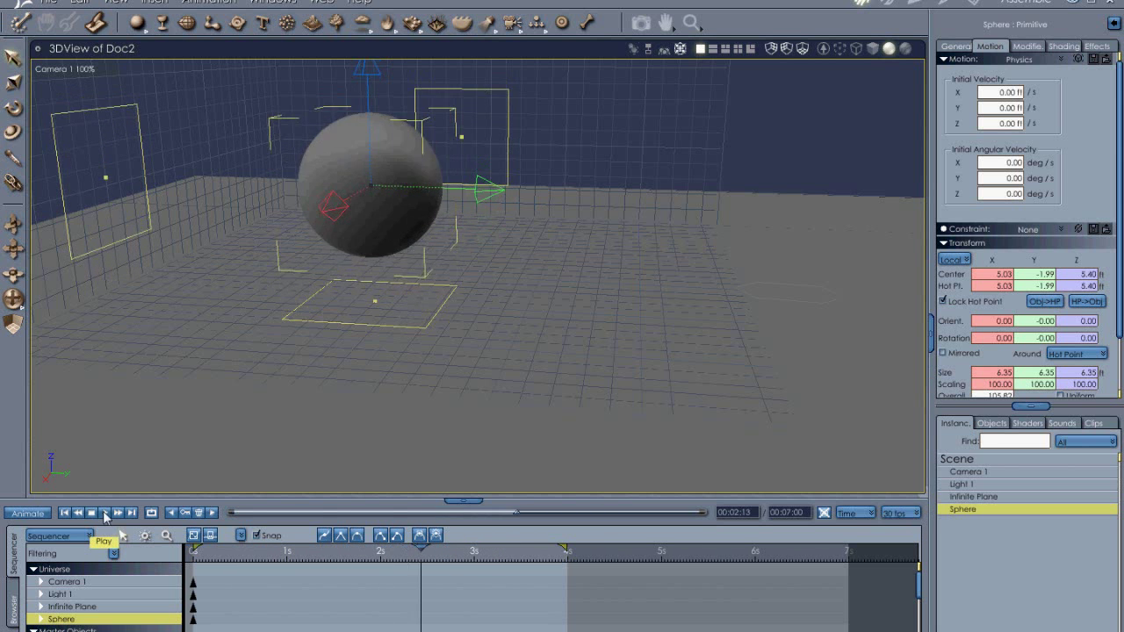
{"action": "left_click", "coordinate": [62, 514]}
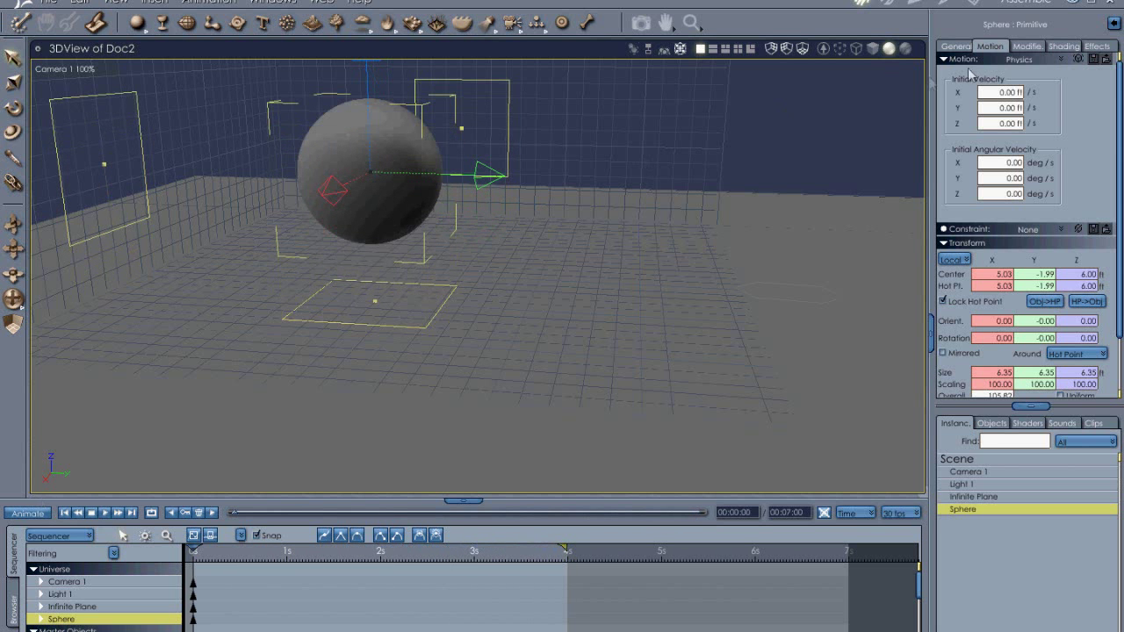
Step: Assign the Metal material preset in the sphere's physical properties
{"action": "left_click", "coordinate": [1100, 46]}
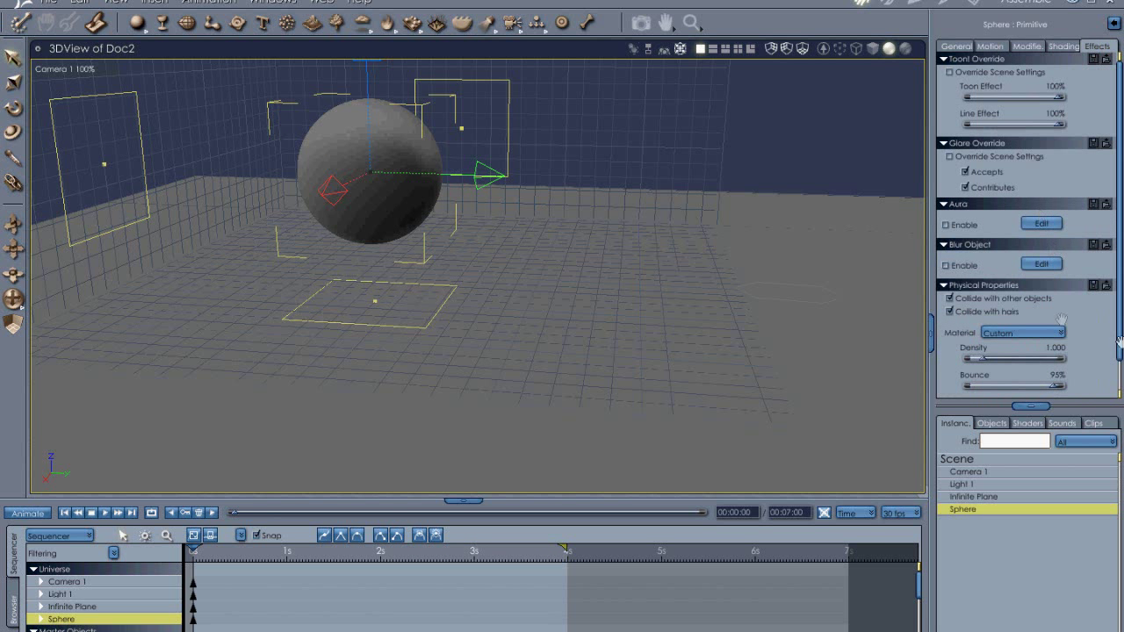
{"action": "scroll", "coordinate": [1037, 334], "scroll_direction": "down", "scroll_amount": 1}
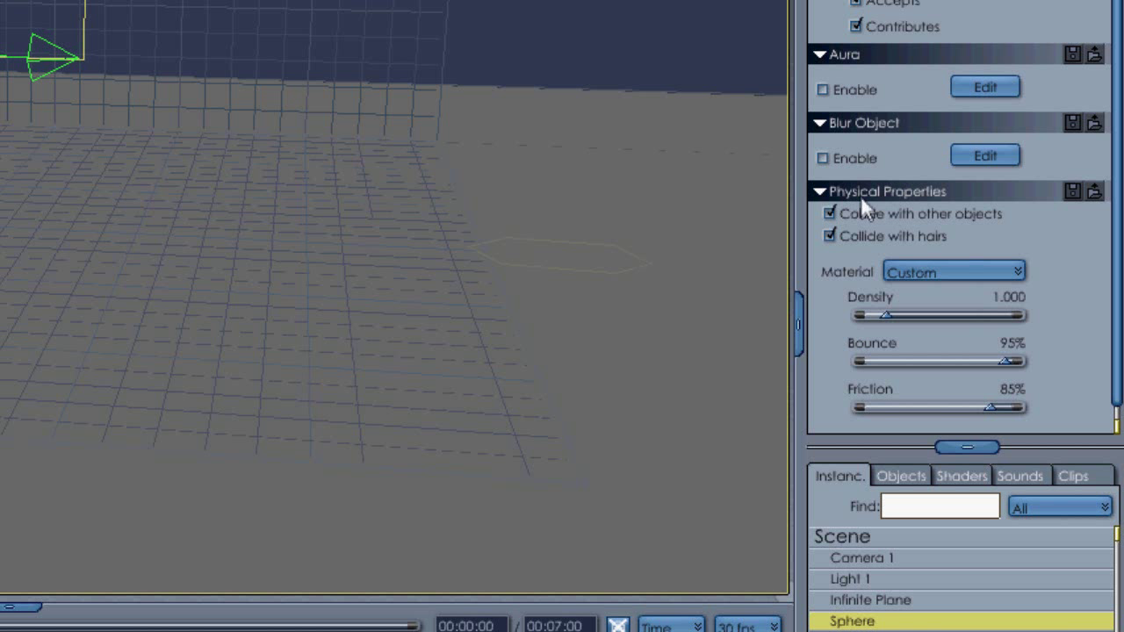
{"action": "left_click", "coordinate": [886, 270]}
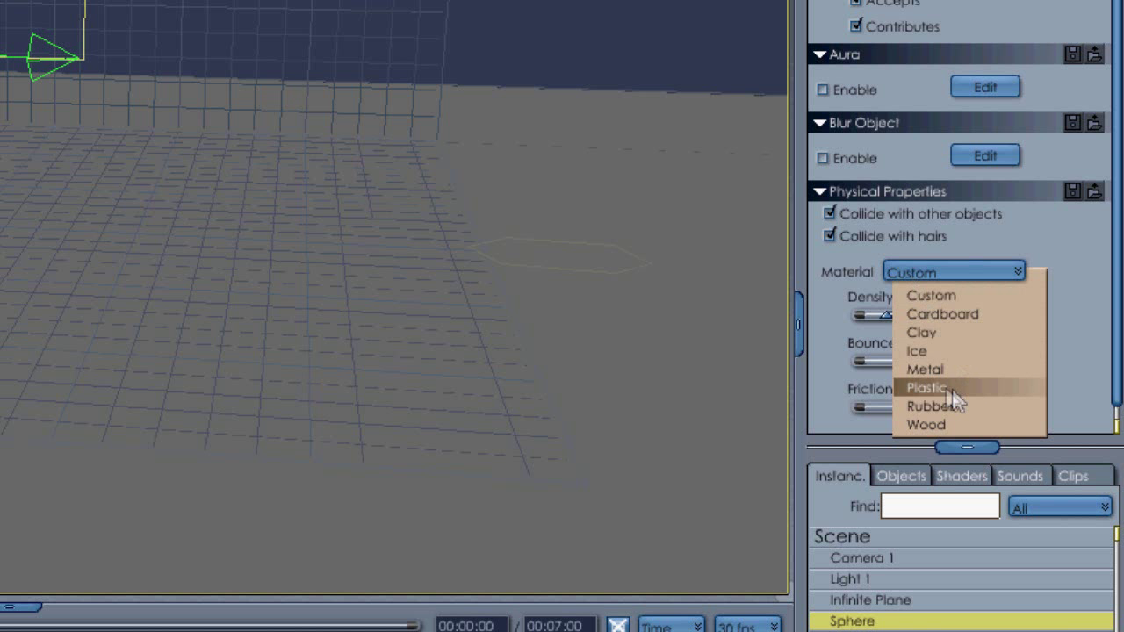
{"action": "left_click", "coordinate": [935, 370]}
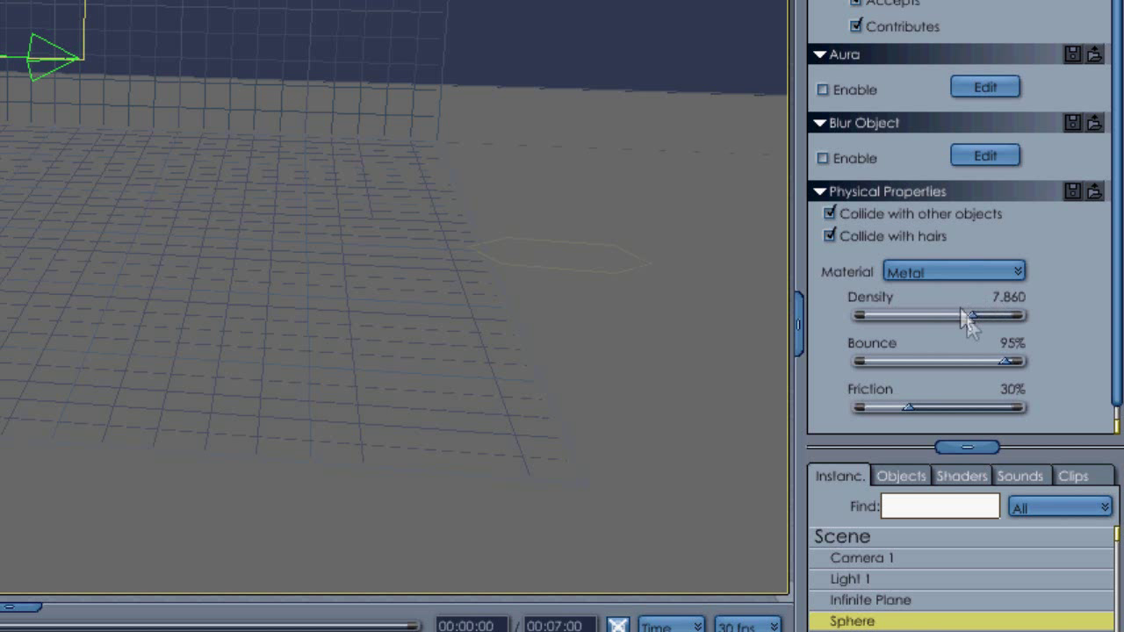
Step: Adjust the sphere's physical properties to density 7.736, bounce 83% and friction 51%
{"action": "mouse_move", "coordinate": [964, 312]}
{"action": "left_mouse_down"}
{"action": "mouse_move", "coordinate": [973, 322]}
{"action": "mouse_move", "coordinate": [940, 325]}
{"action": "mouse_move", "coordinate": [972, 321]}
{"action": "left_mouse_up"}
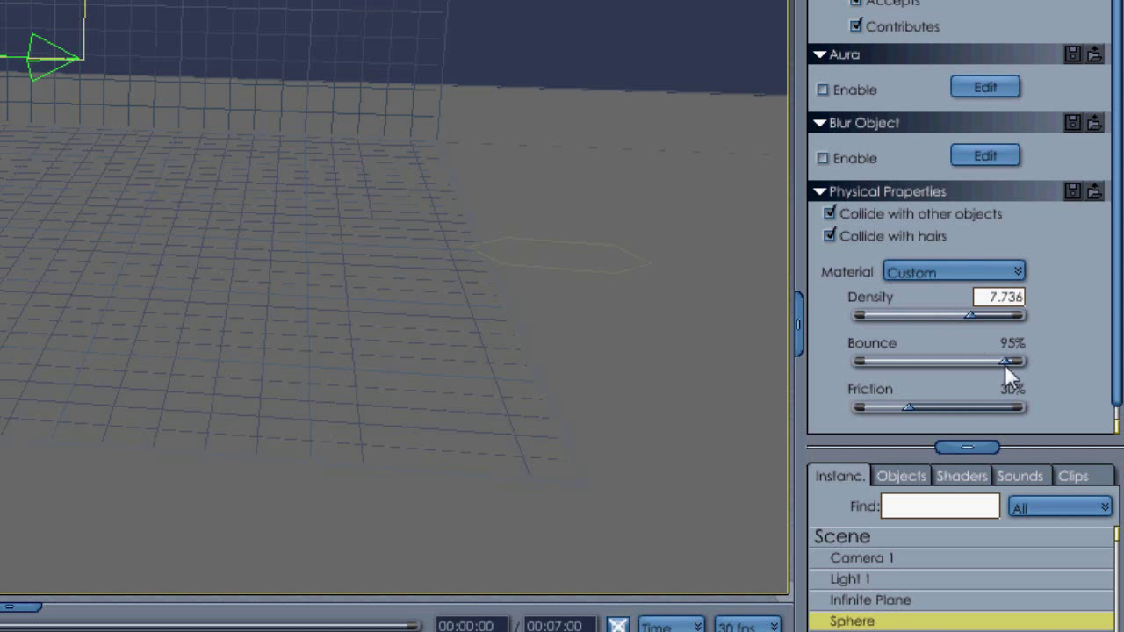
{"action": "mouse_move", "coordinate": [1006, 362]}
{"action": "left_mouse_down"}
{"action": "mouse_move", "coordinate": [958, 366]}
{"action": "mouse_move", "coordinate": [1012, 346]}
{"action": "mouse_move", "coordinate": [980, 349]}
{"action": "mouse_move", "coordinate": [988, 360]}
{"action": "left_mouse_up"}
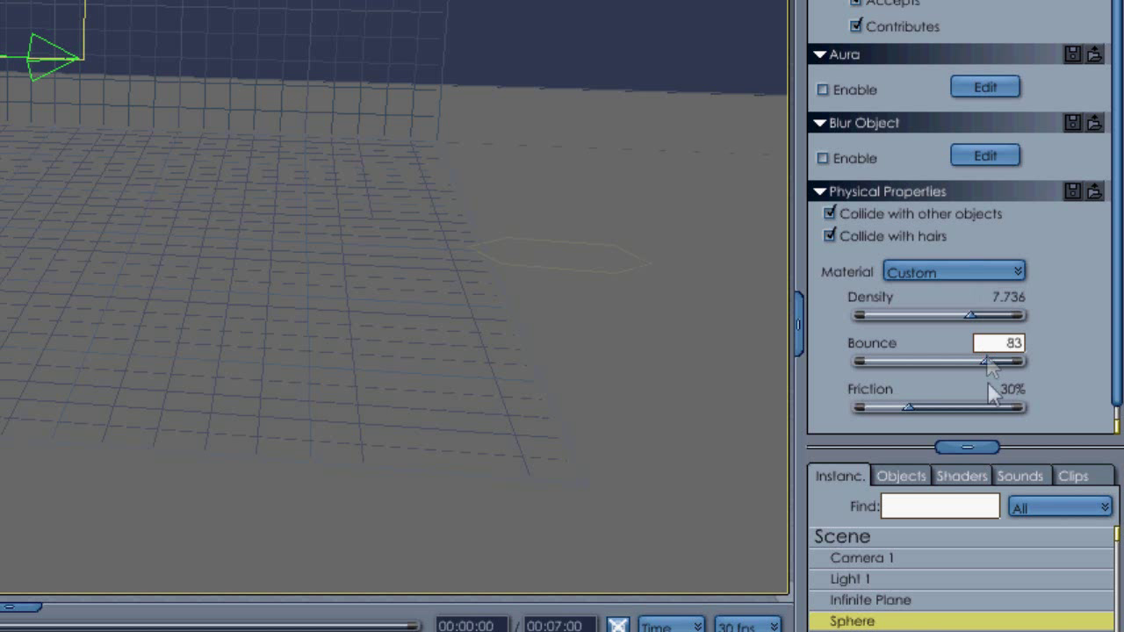
{"action": "left_click", "coordinate": [907, 410]}
{"action": "left_click_drag", "start_coordinate": [907, 409], "coordinate": [938, 450]}
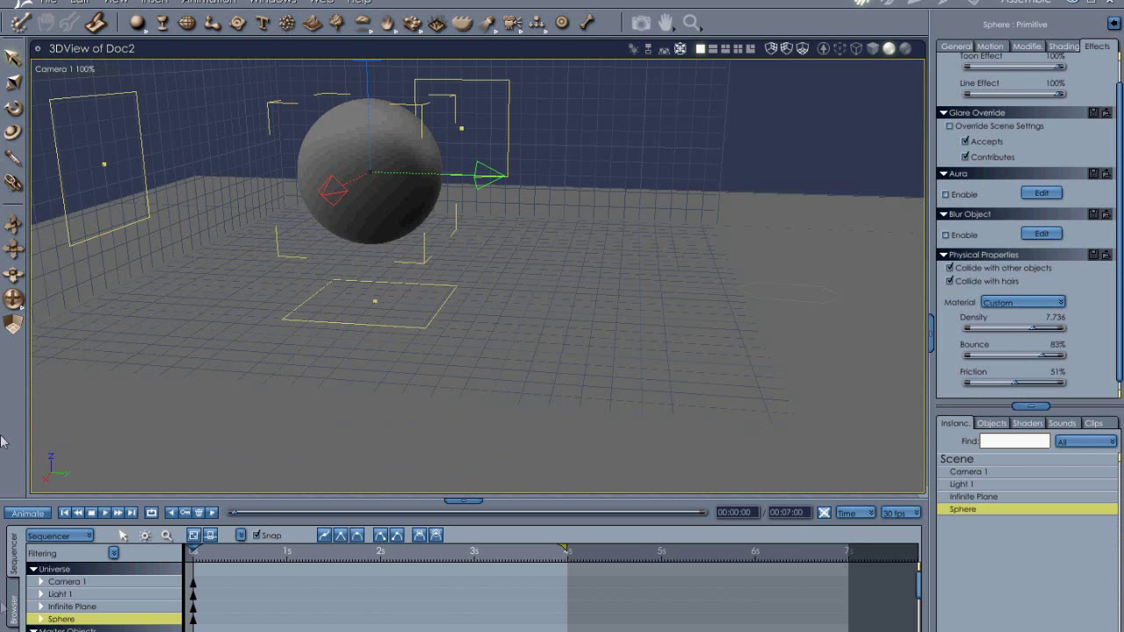
Step: Apply the Aluminium shader from the Metal shader library to the sphere and raise the sphere higher
{"action": "left_click", "coordinate": [13, 615]}
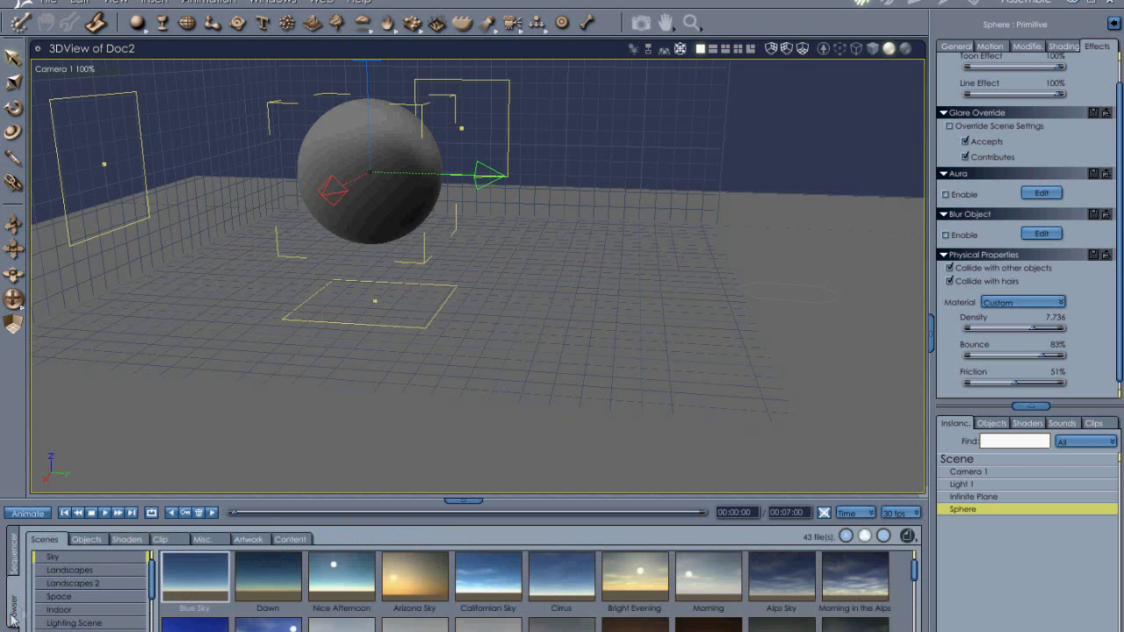
{"action": "left_click", "coordinate": [123, 541]}
{"action": "left_click", "coordinate": [162, 539]}
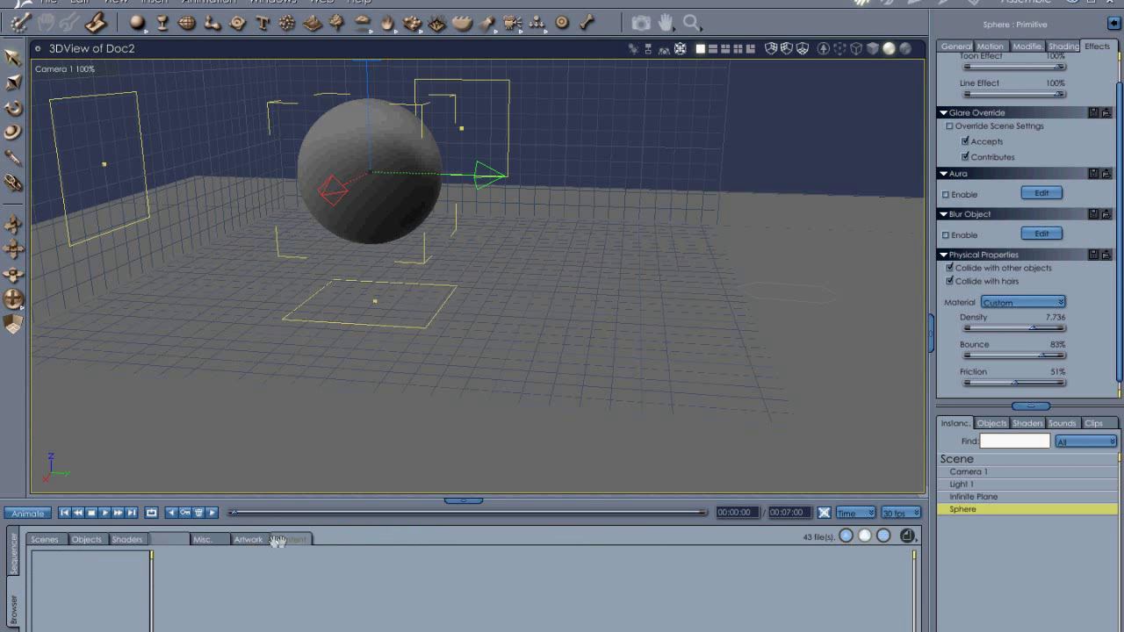
{"action": "left_click", "coordinate": [126, 539]}
{"action": "left_click", "coordinate": [58, 583]}
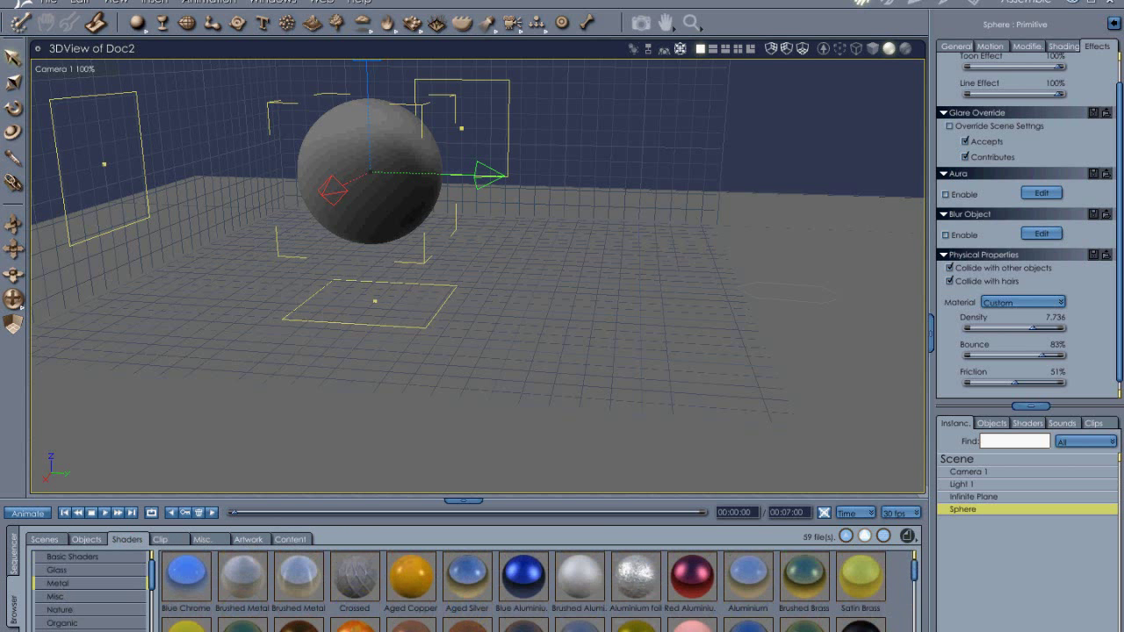
{"action": "left_click_drag", "start_coordinate": [731, 586], "coordinate": [395, 98]}
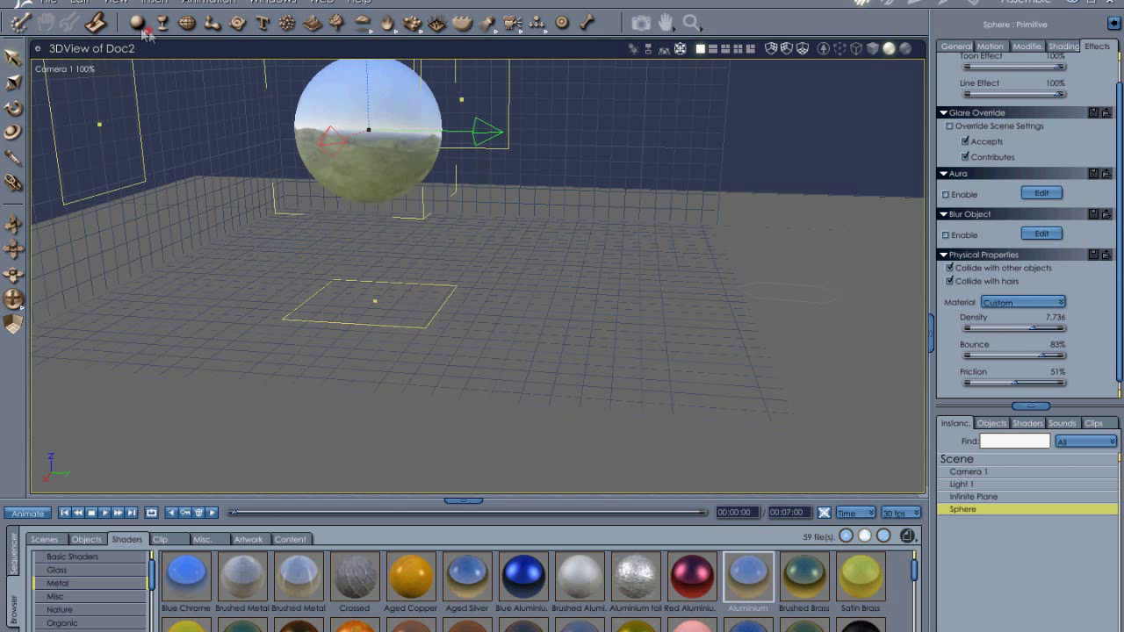
Step: Insert a plane beneath the sphere and lift it above the ground
{"action": "left_click_drag", "start_coordinate": [143, 30], "coordinate": [138, 174]}
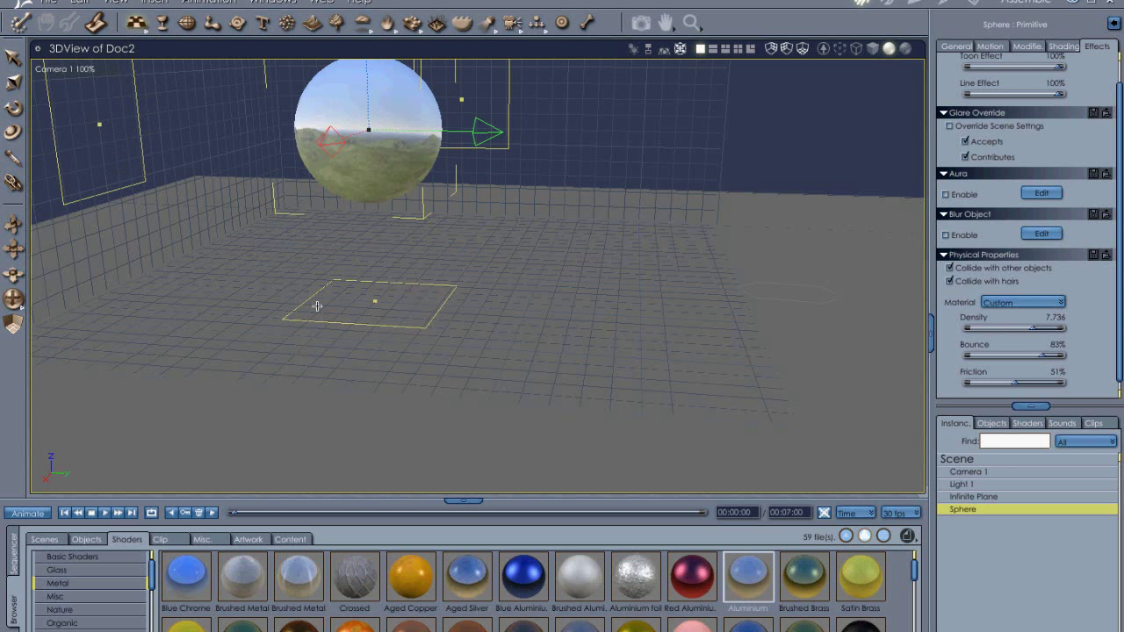
{"action": "left_click", "coordinate": [317, 306]}
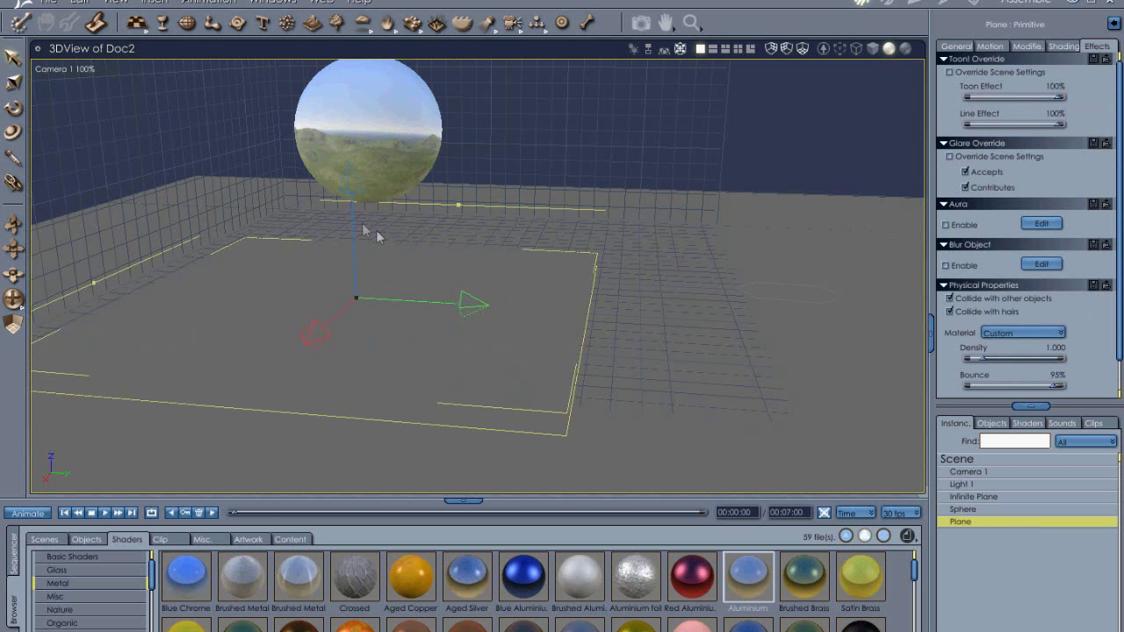
{"action": "left_click_drag", "start_coordinate": [353, 237], "coordinate": [353, 194]}
Step: Scale the plane narrower along its X axis and tilt it into a ramp under the sphere
{"action": "key", "text": "space"}
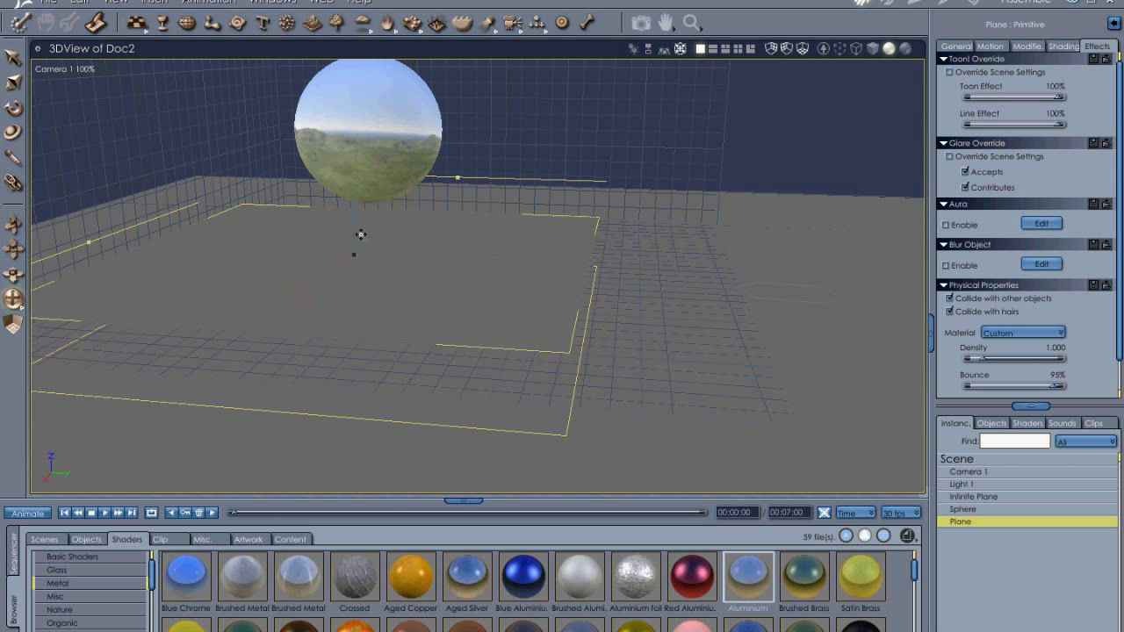
{"action": "key", "text": "s"}
{"action": "left_click_drag", "start_coordinate": [303, 295], "coordinate": [345, 273]}
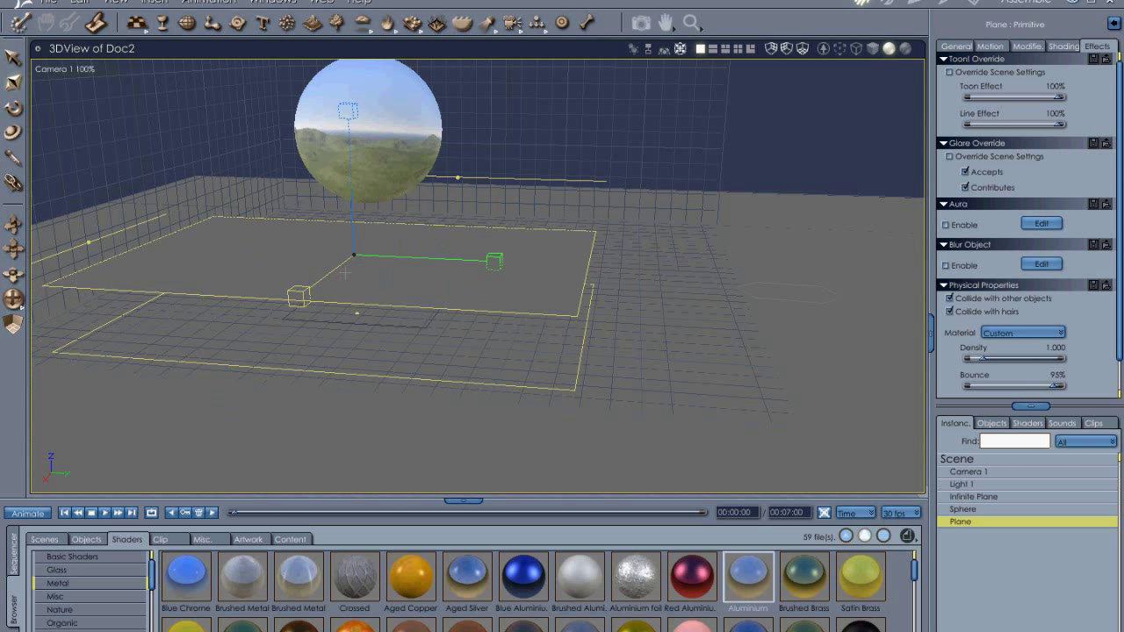
{"action": "left_click_drag", "start_coordinate": [433, 152], "coordinate": [448, 158]}
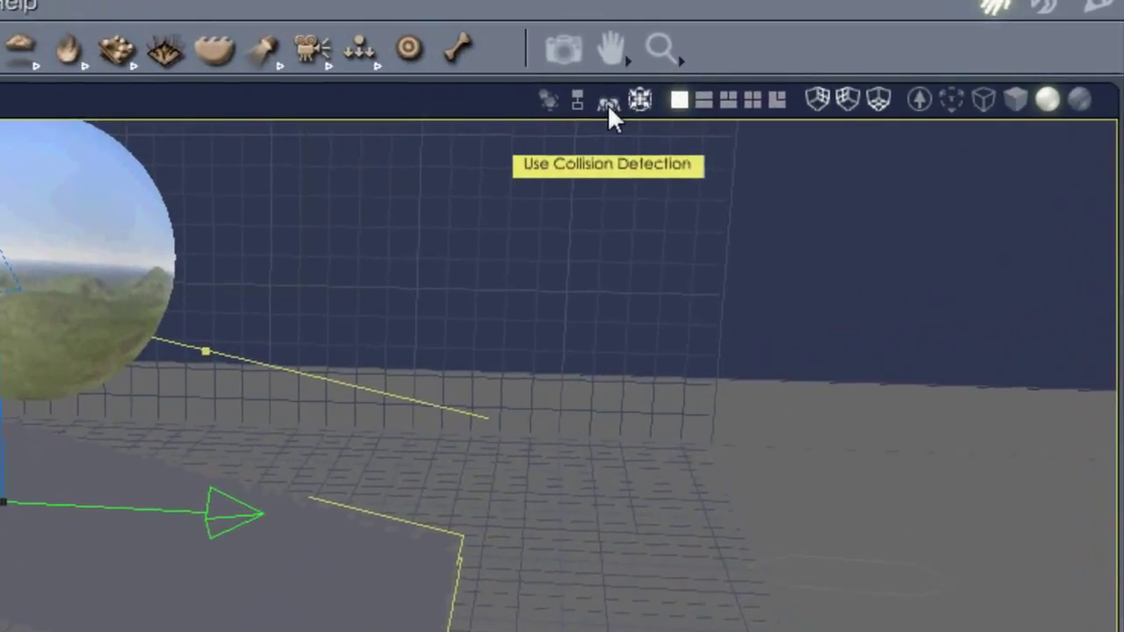
Step: Turn on collision detection for the 3D view
{"action": "left_click", "coordinate": [634, 78]}
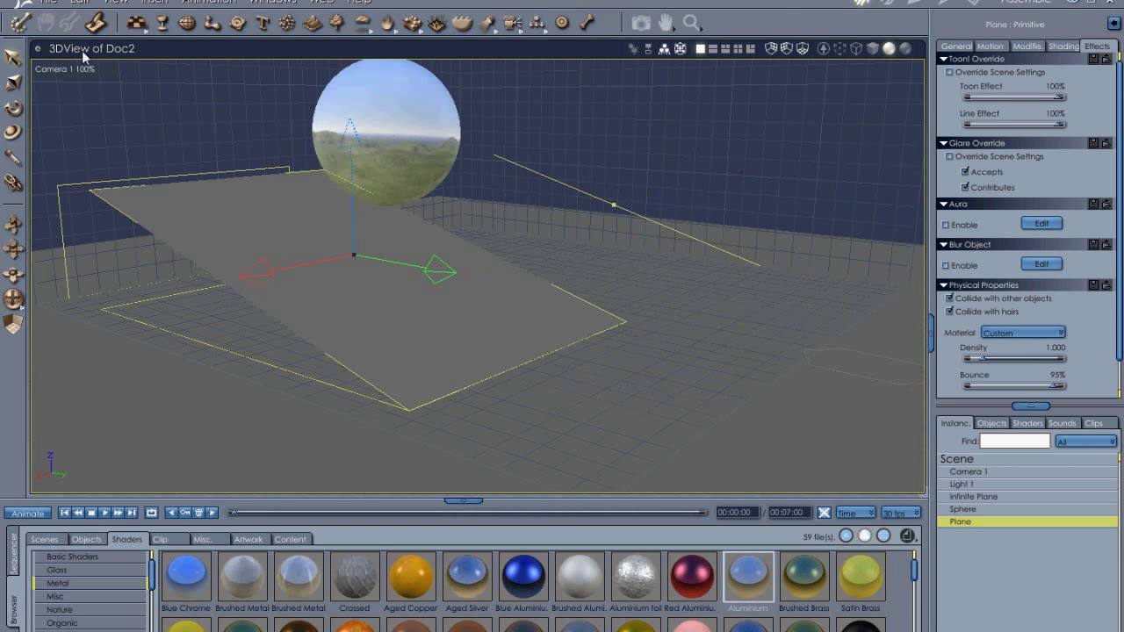
{"action": "left_click_drag", "start_coordinate": [231, 515], "coordinate": [163, 546]}
{"action": "left_click_drag", "start_coordinate": [14, 300], "coordinate": [3, 329]}
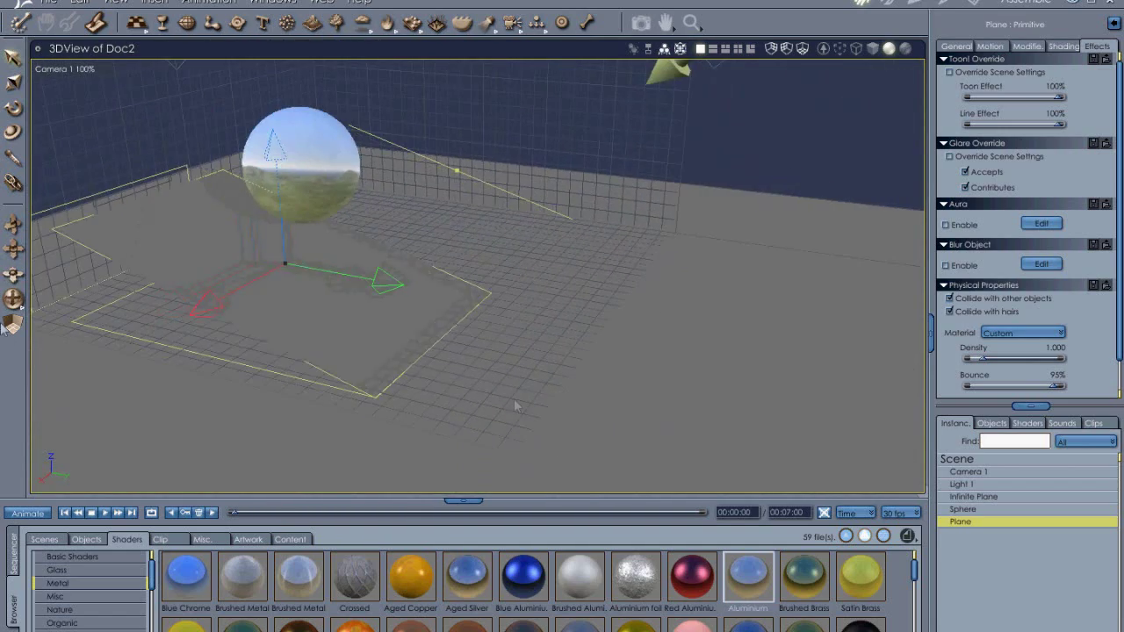
Step: Insert a directional force helper on the ground beyond the low end of the ramp
{"action": "left_click", "coordinate": [539, 25]}
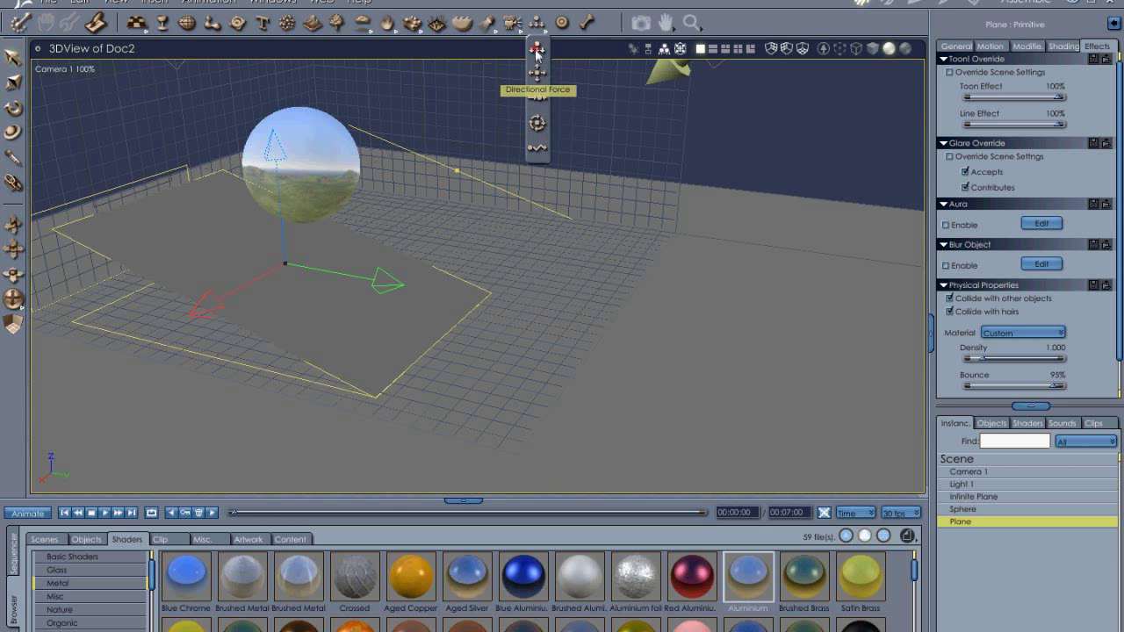
{"action": "left_click", "coordinate": [536, 51]}
{"action": "left_click", "coordinate": [511, 303]}
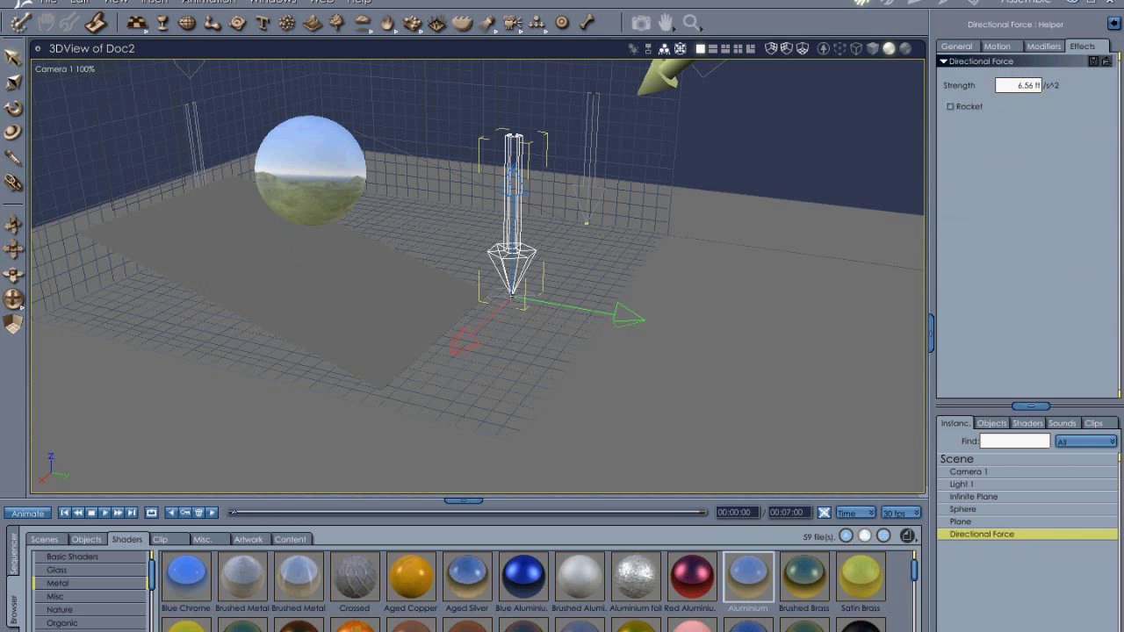
Step: Rotate the directional force helper so its arrow slants down and away from the ramp's low end
{"action": "mouse_move", "coordinate": [470, 326]}
{"action": "left_mouse_down"}
{"action": "mouse_move", "coordinate": [449, 339]}
{"action": "mouse_move", "coordinate": [471, 335]}
{"action": "left_mouse_up"}
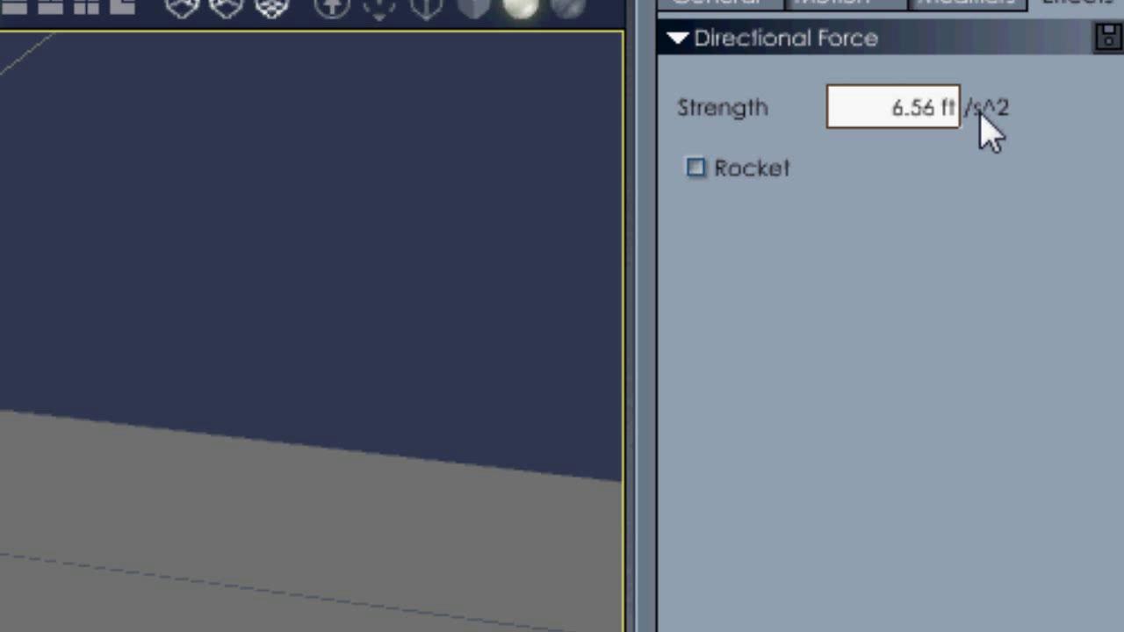
{"action": "left_click", "coordinate": [884, 111]}
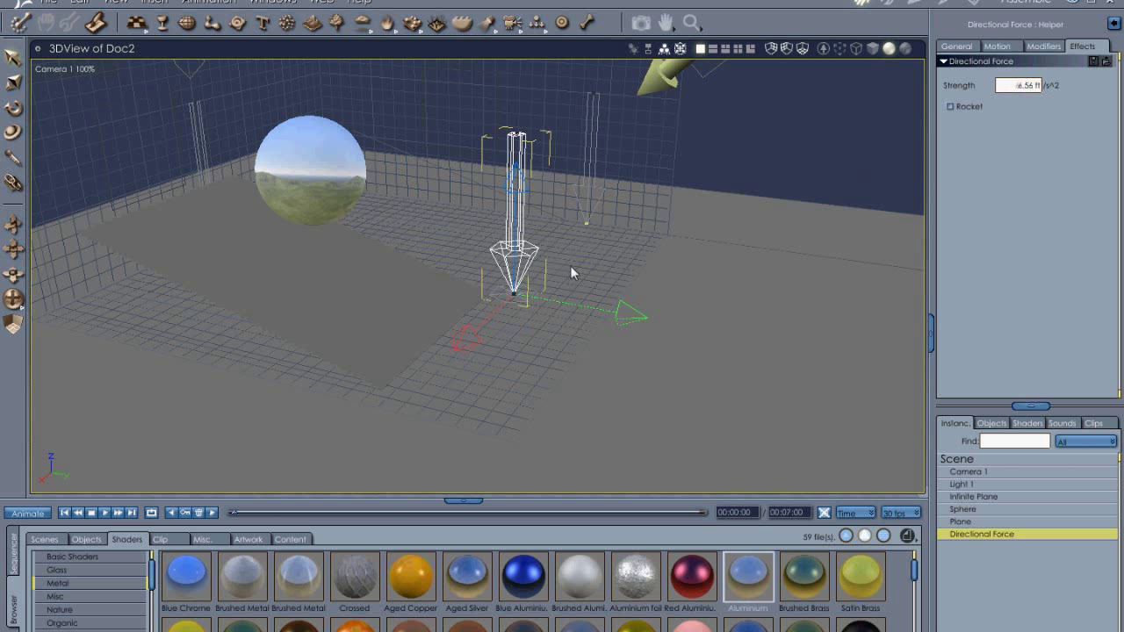
{"action": "left_click", "coordinate": [516, 257]}
{"action": "left_click", "coordinate": [563, 380]}
{"action": "left_click", "coordinate": [514, 279]}
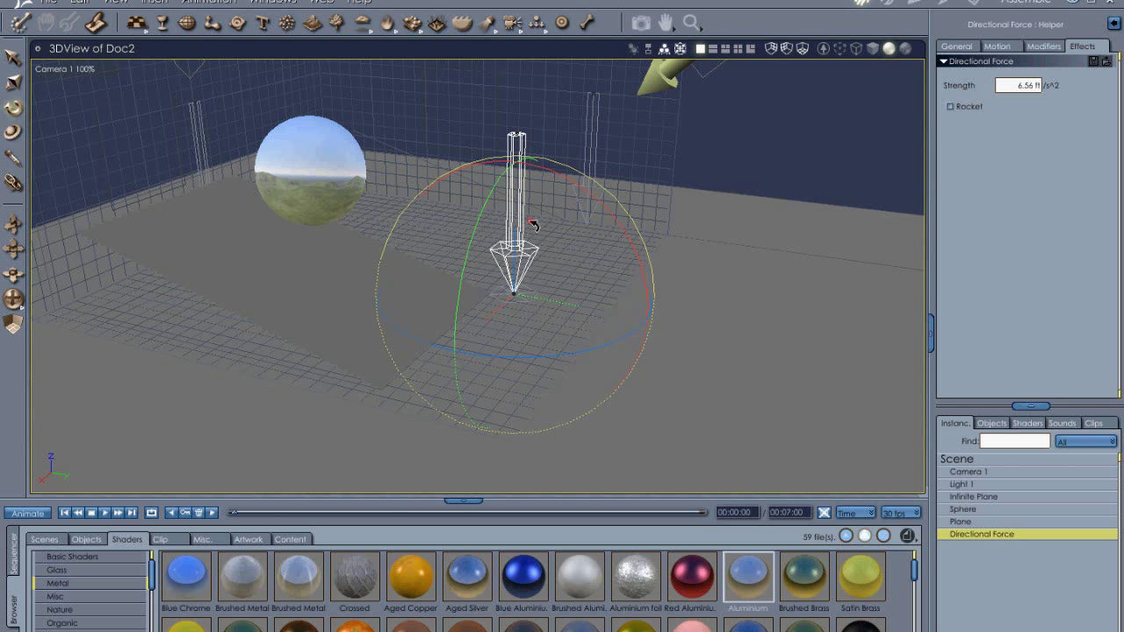
{"action": "left_click_drag", "start_coordinate": [533, 225], "coordinate": [409, 258]}
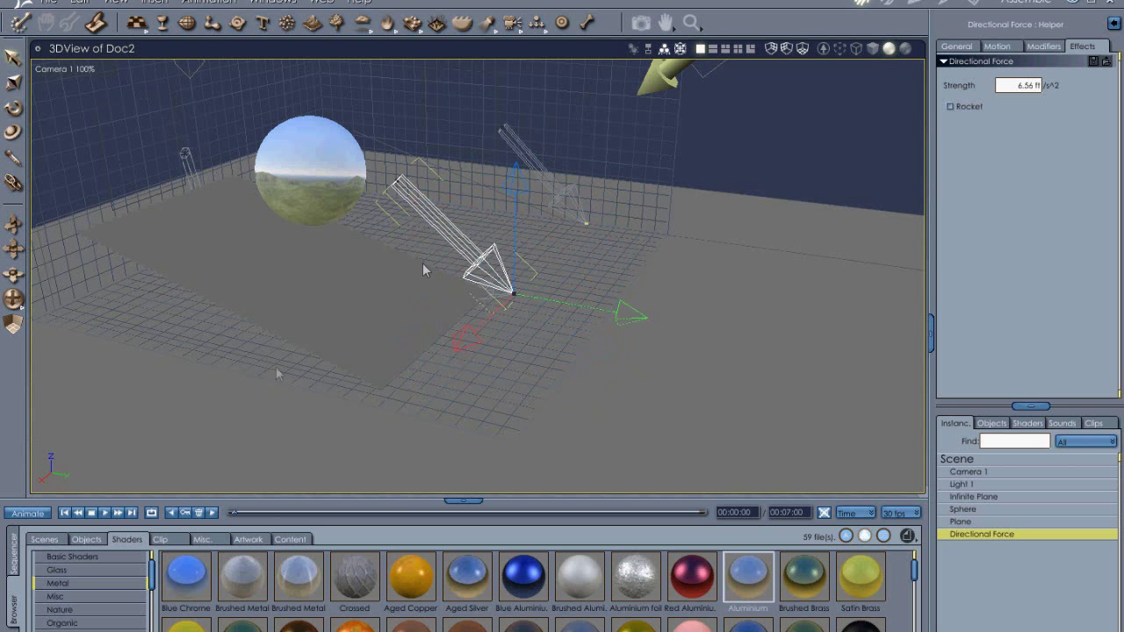
Step: Run the physics simulation and scrub the sequencer timeline to 00:00:21 to check the sphere's motion
{"action": "left_click", "coordinate": [21, 22]}
{"action": "left_click", "coordinate": [151, 514]}
{"action": "left_click_drag", "start_coordinate": [193, 550], "coordinate": [259, 560]}
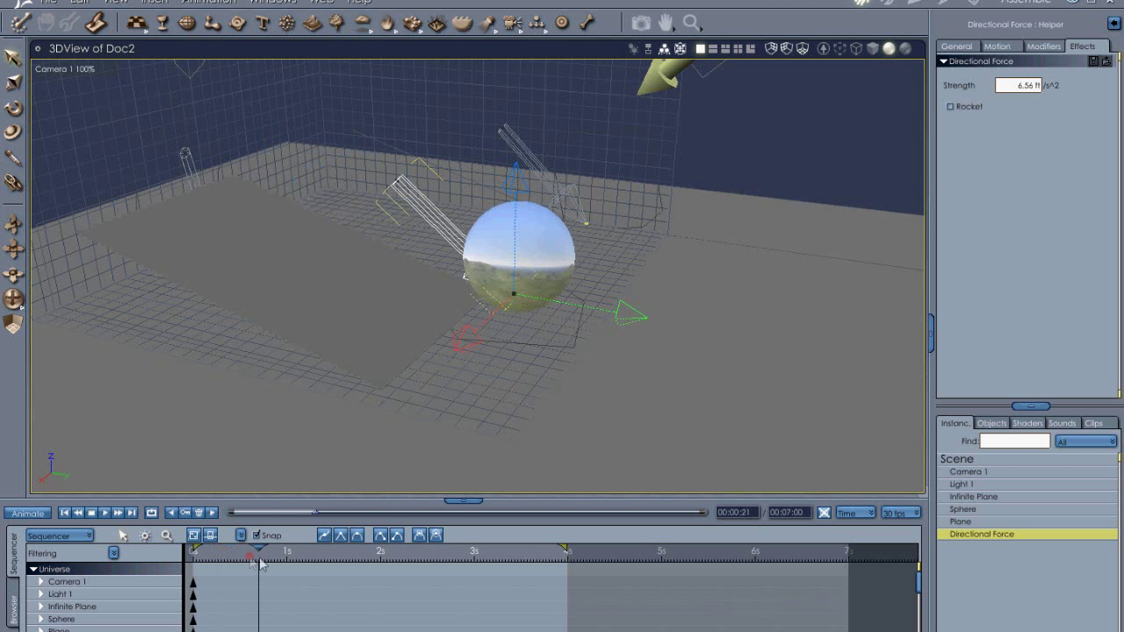
Step: Rotate the directional force to point straight up and rerun the physics simulation
{"action": "key", "text": "r"}
{"action": "left_click_drag", "start_coordinate": [533, 262], "coordinate": [507, 193]}
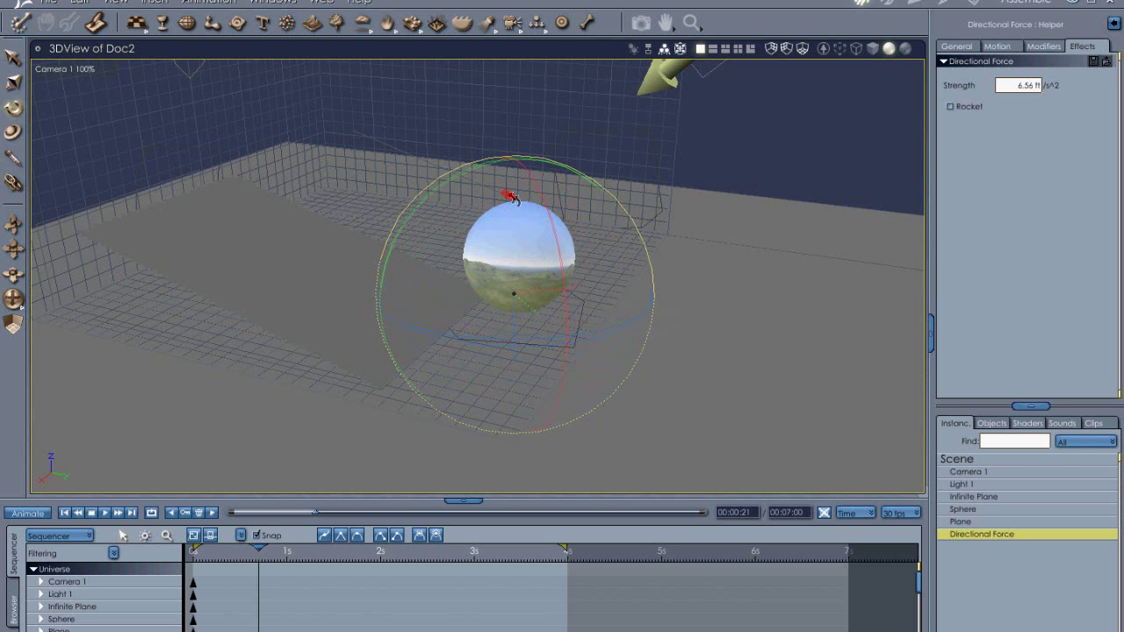
{"action": "key", "text": "t"}
{"action": "left_click", "coordinate": [19, 23]}
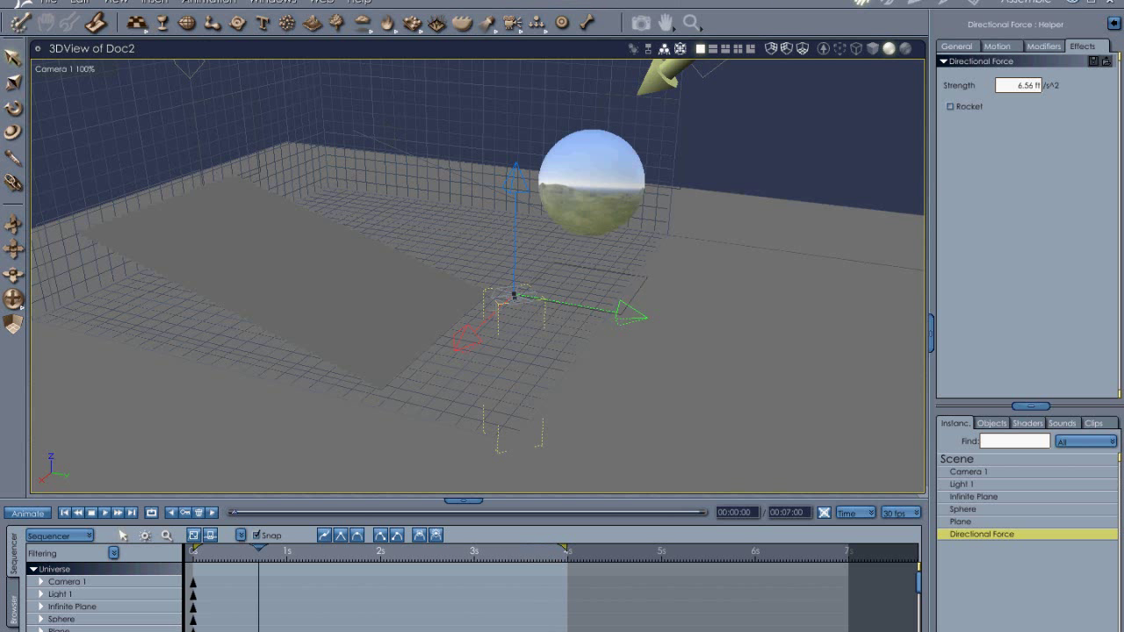
Step: Delete the upward directional force and place a new force helper on the ground beyond the ramp's low end
{"action": "key", "text": "Delete"}
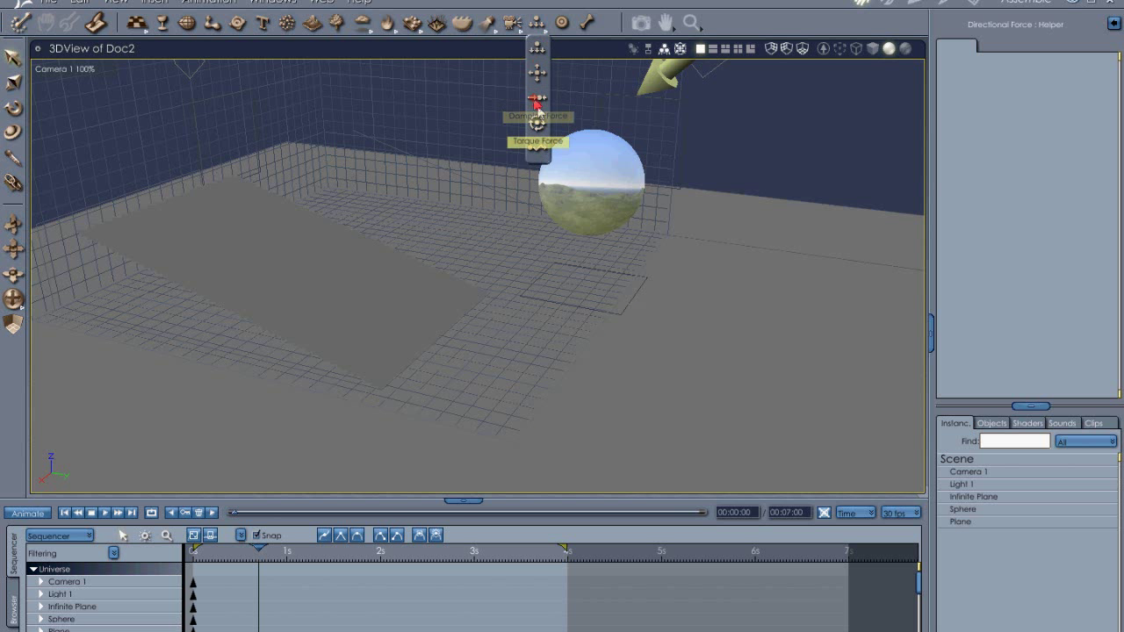
{"action": "left_click", "coordinate": [532, 334]}
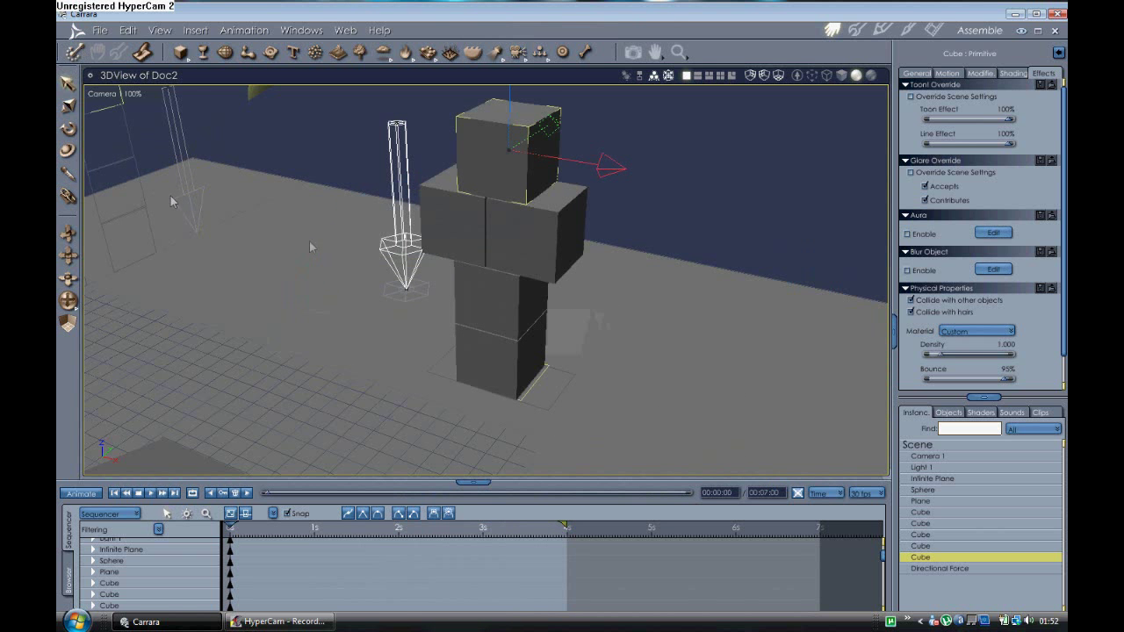
Step: Delete the two side-by-side cubes in the middle of the stack and lower the top cube onto the remaining two
{"action": "left_click", "coordinate": [913, 524]}
{"action": "left_click", "coordinate": [554, 201]}
{"action": "key", "text": "Delete"}
{"action": "left_click", "coordinate": [470, 211]}
{"action": "key", "text": "Delete"}
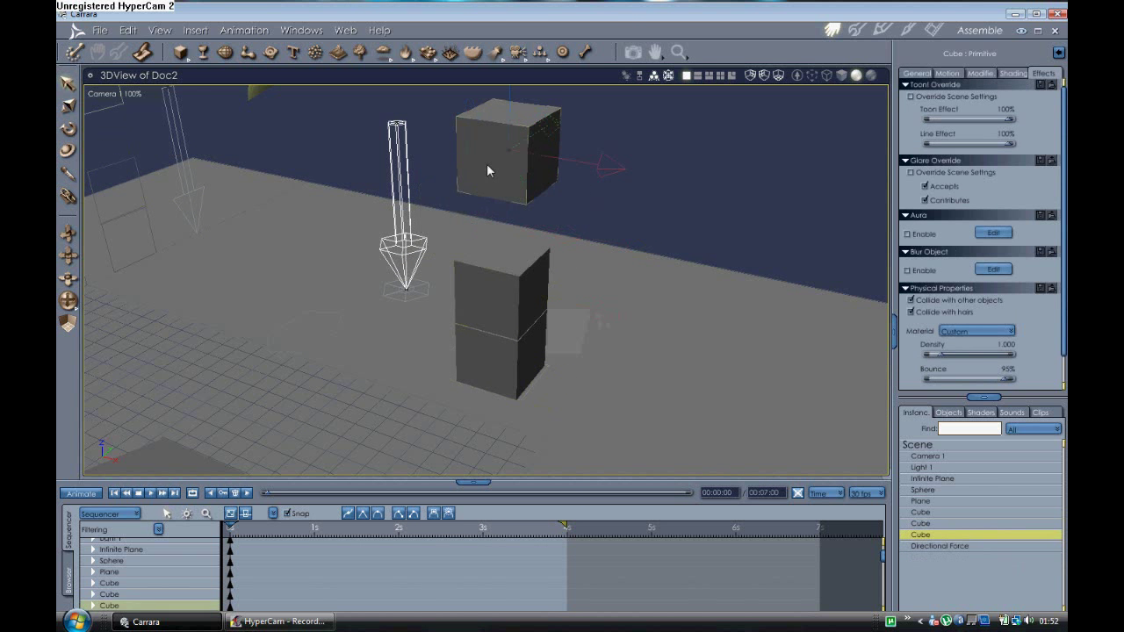
{"action": "left_click_drag", "start_coordinate": [486, 168], "coordinate": [487, 238]}
Step: Select all three stacked cubes and move the stack into the sphere's path beyond the ramp
{"action": "left_click", "coordinate": [932, 512]}
{"action": "left_click", "coordinate": [935, 524], "text": "shift"}
{"action": "left_click", "coordinate": [936, 534], "text": "shift"}
{"action": "left_click_drag", "start_coordinate": [587, 311], "coordinate": [492, 329]}
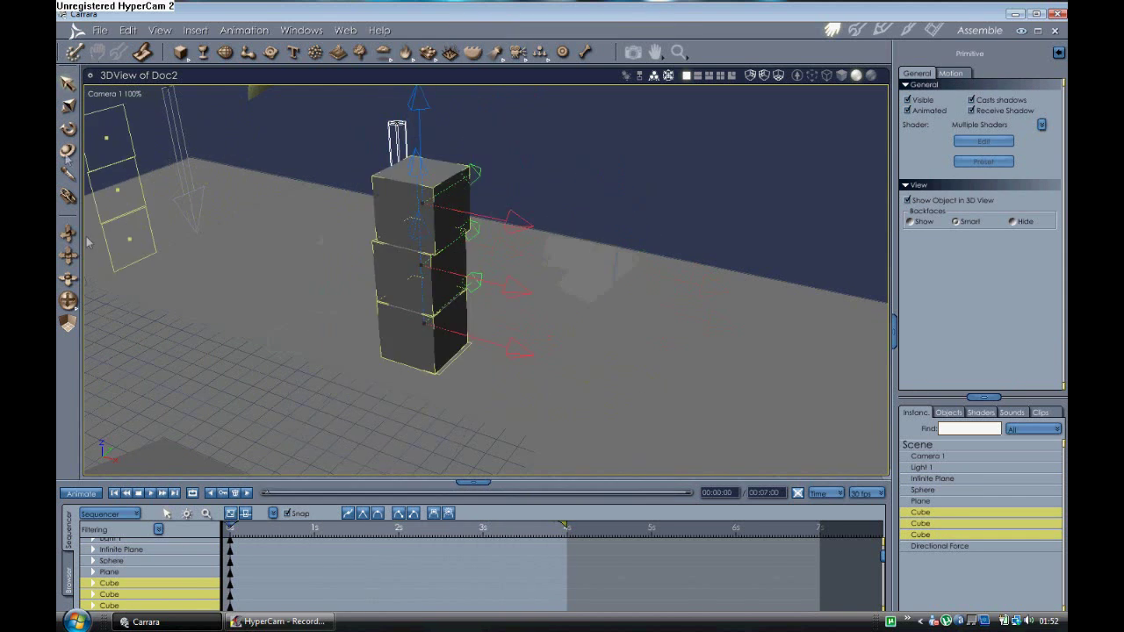
Step: Simulate the sphere rolling into the cube stack and switch the 3D view to wireframe display for playback
{"action": "left_click_drag", "start_coordinate": [69, 300], "coordinate": [492, 326]}
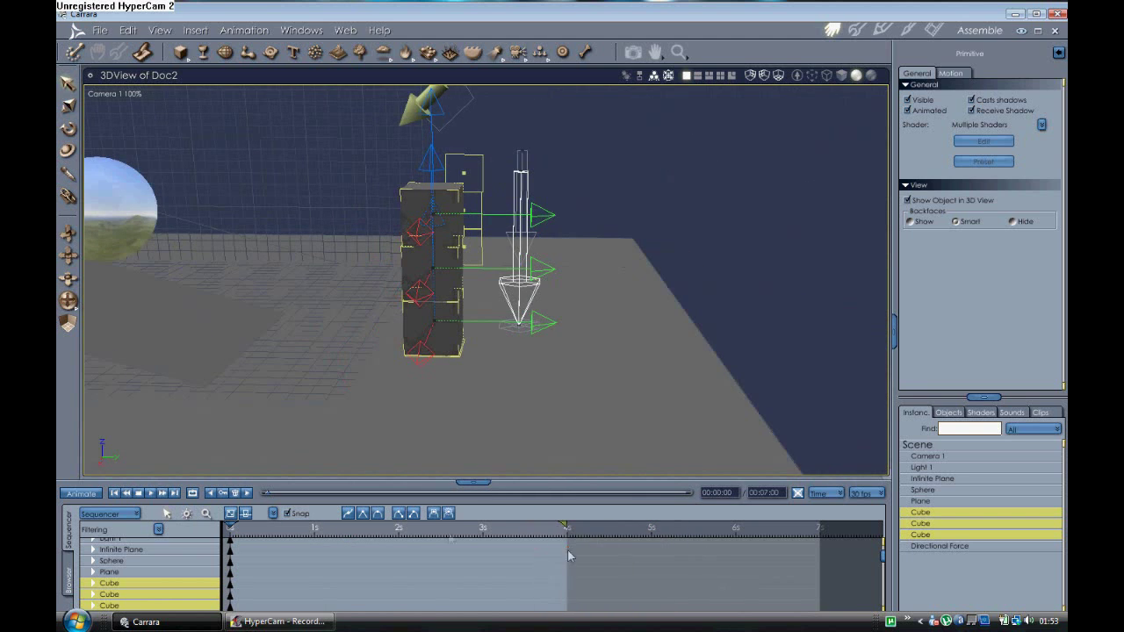
{"action": "left_click", "coordinate": [173, 495]}
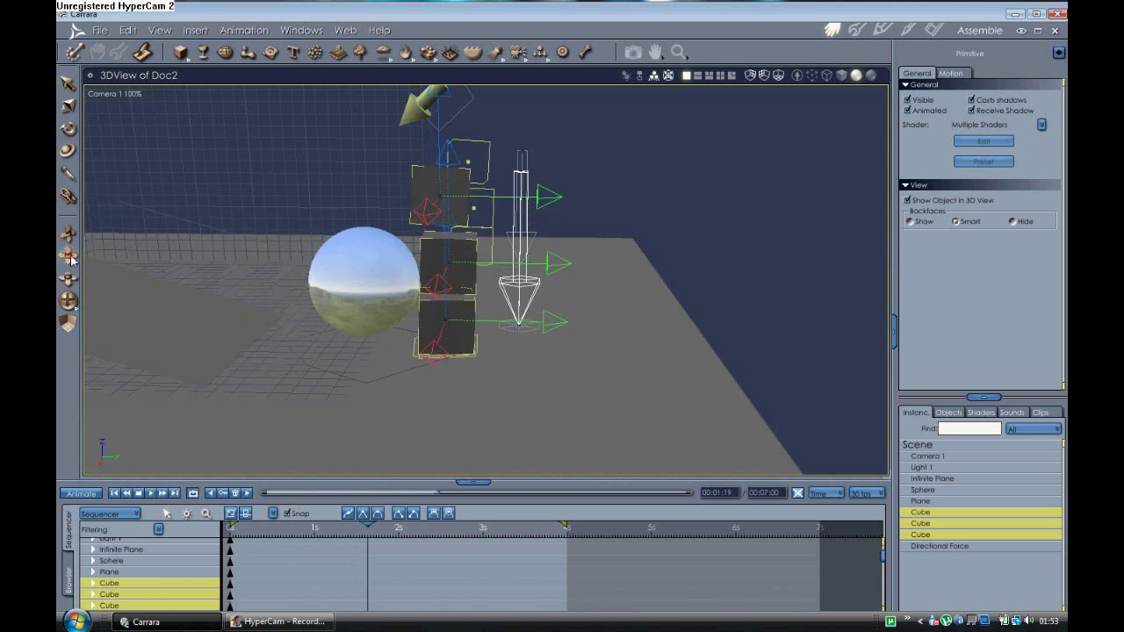
{"action": "left_click", "coordinate": [830, 75]}
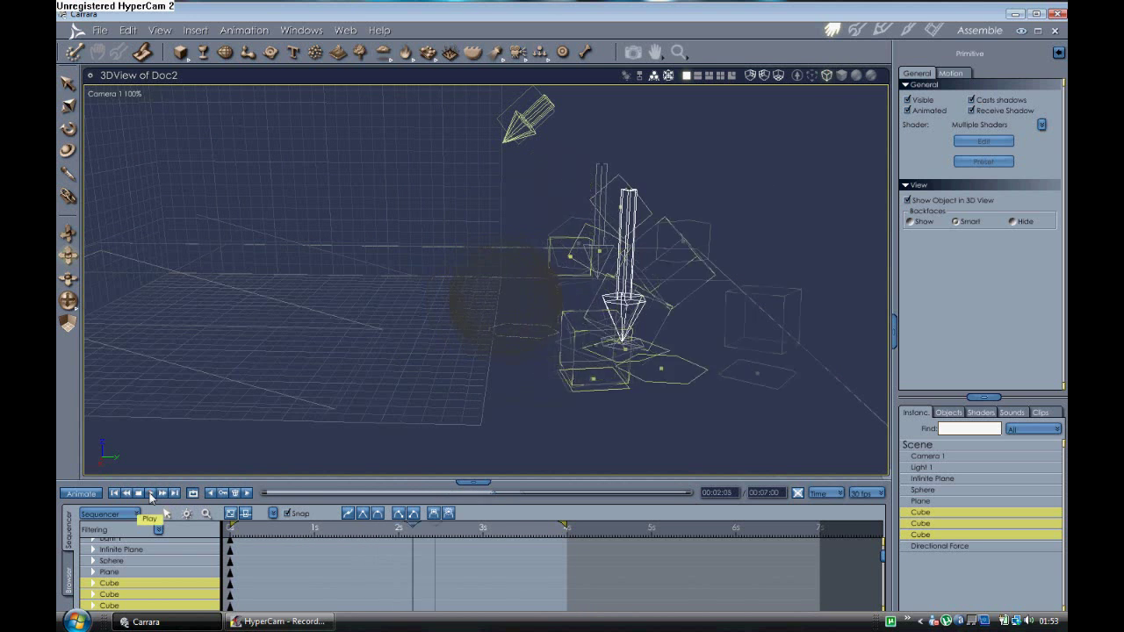